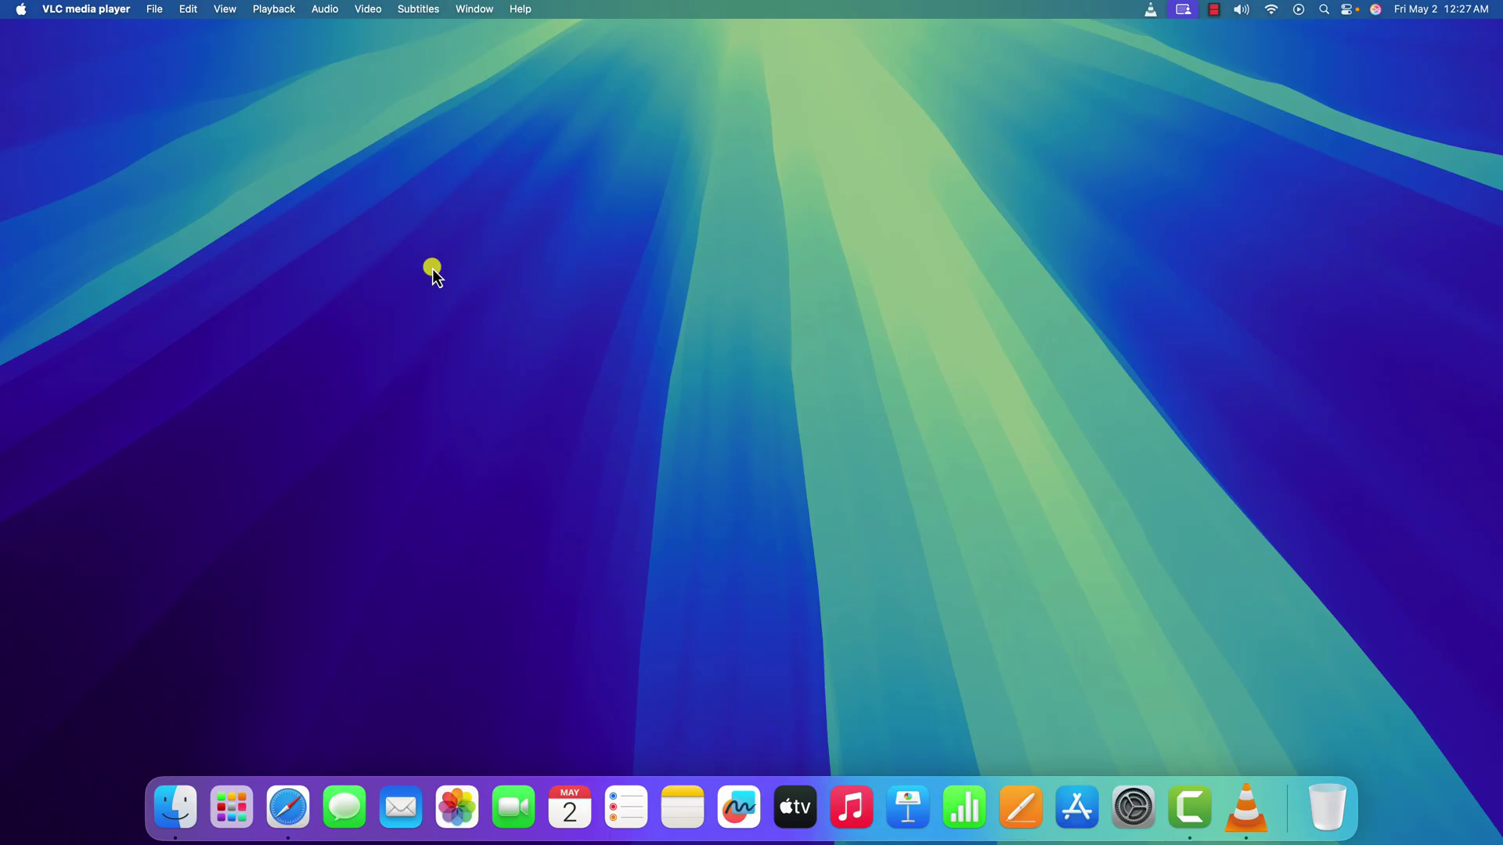
# Force quit VLC through the Apple menu's Force Quit Applications window, then close that window.
pyautogui.click(433, 270)
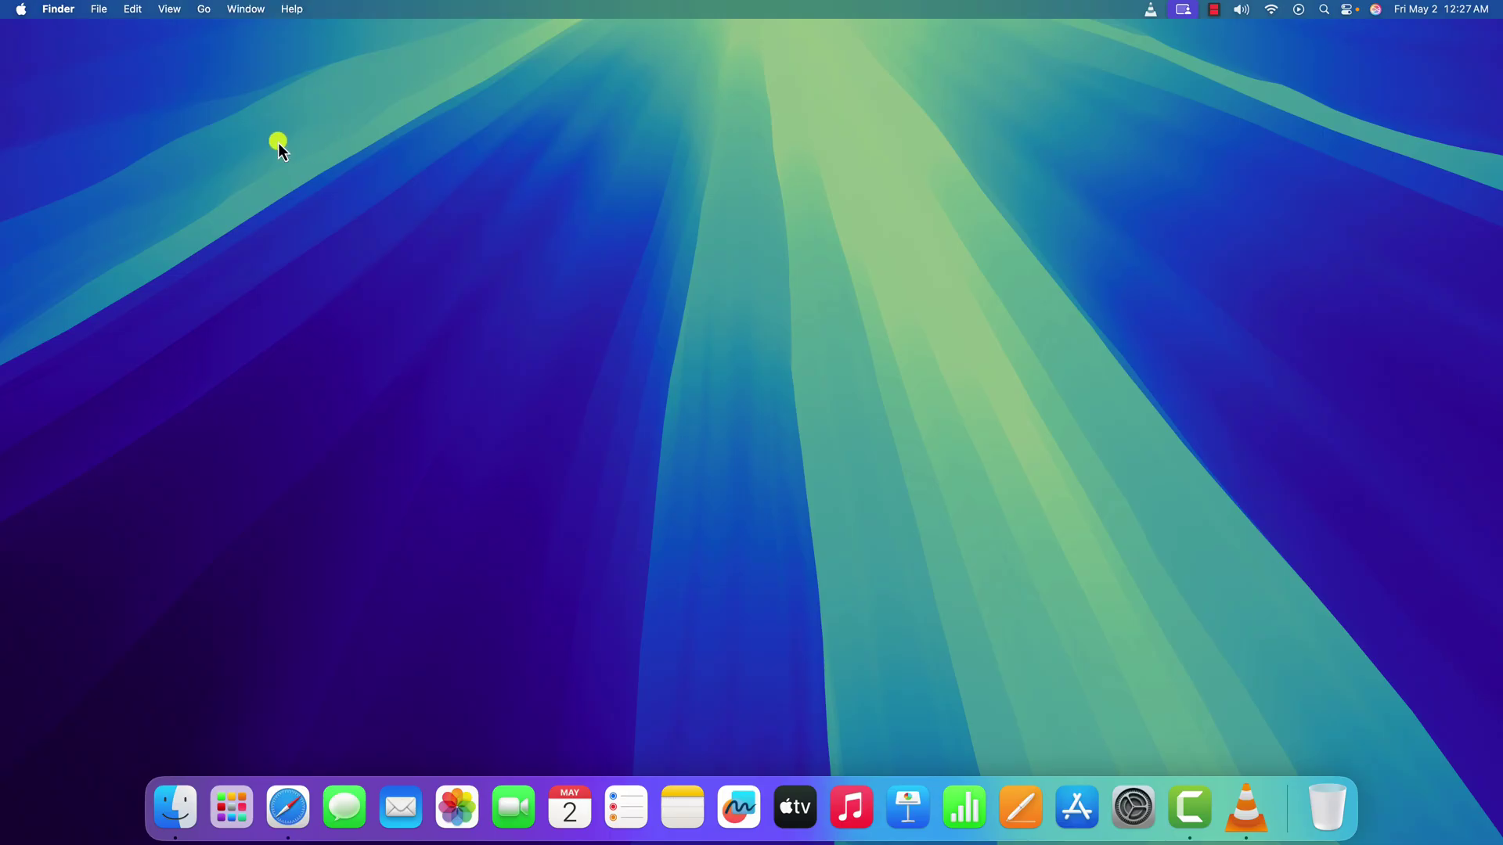
pyautogui.click(24, 11)
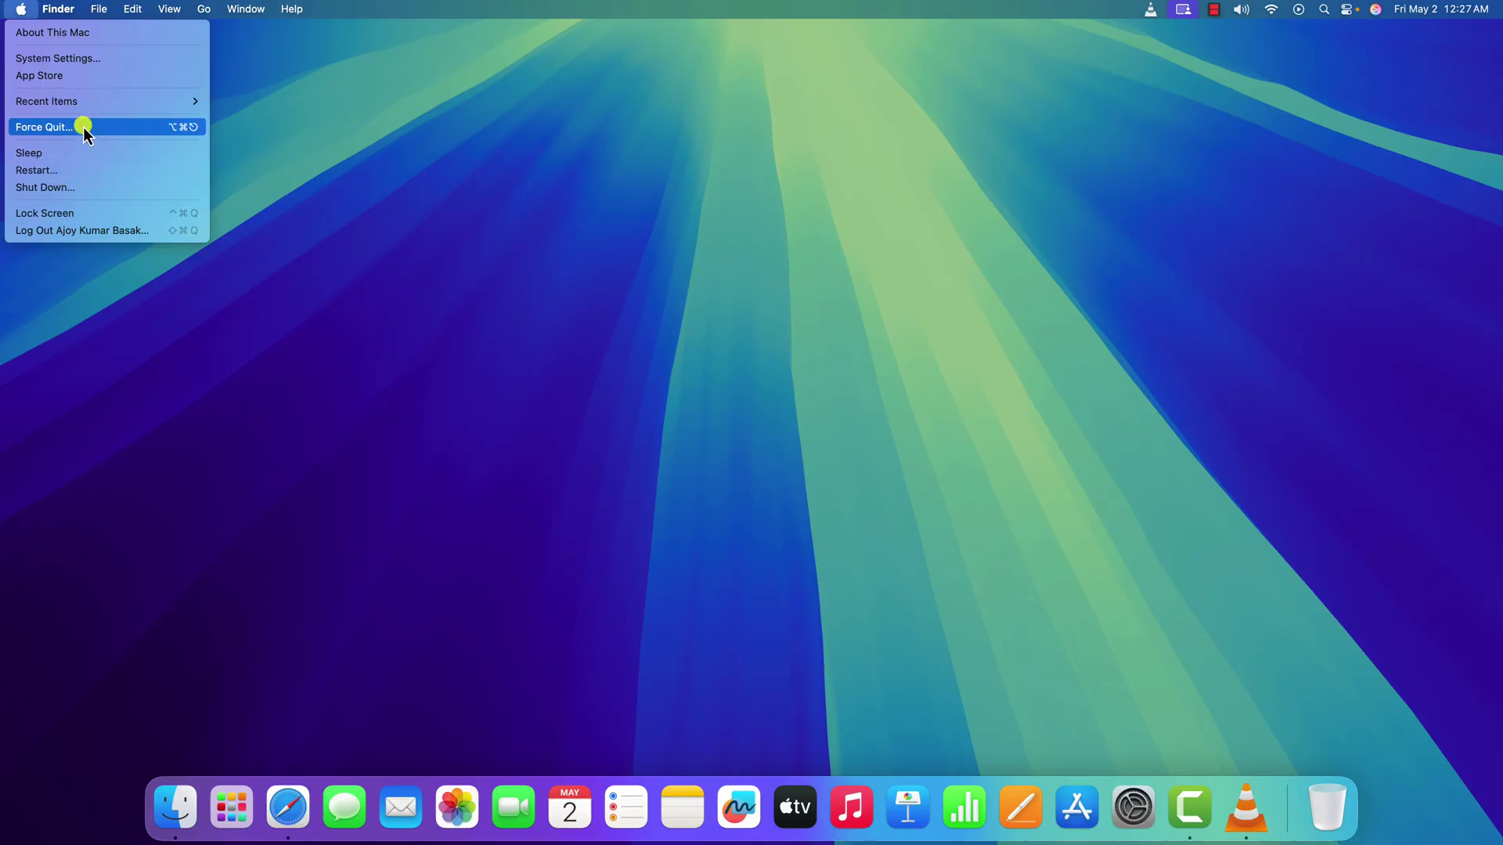
pyautogui.click(83, 126)
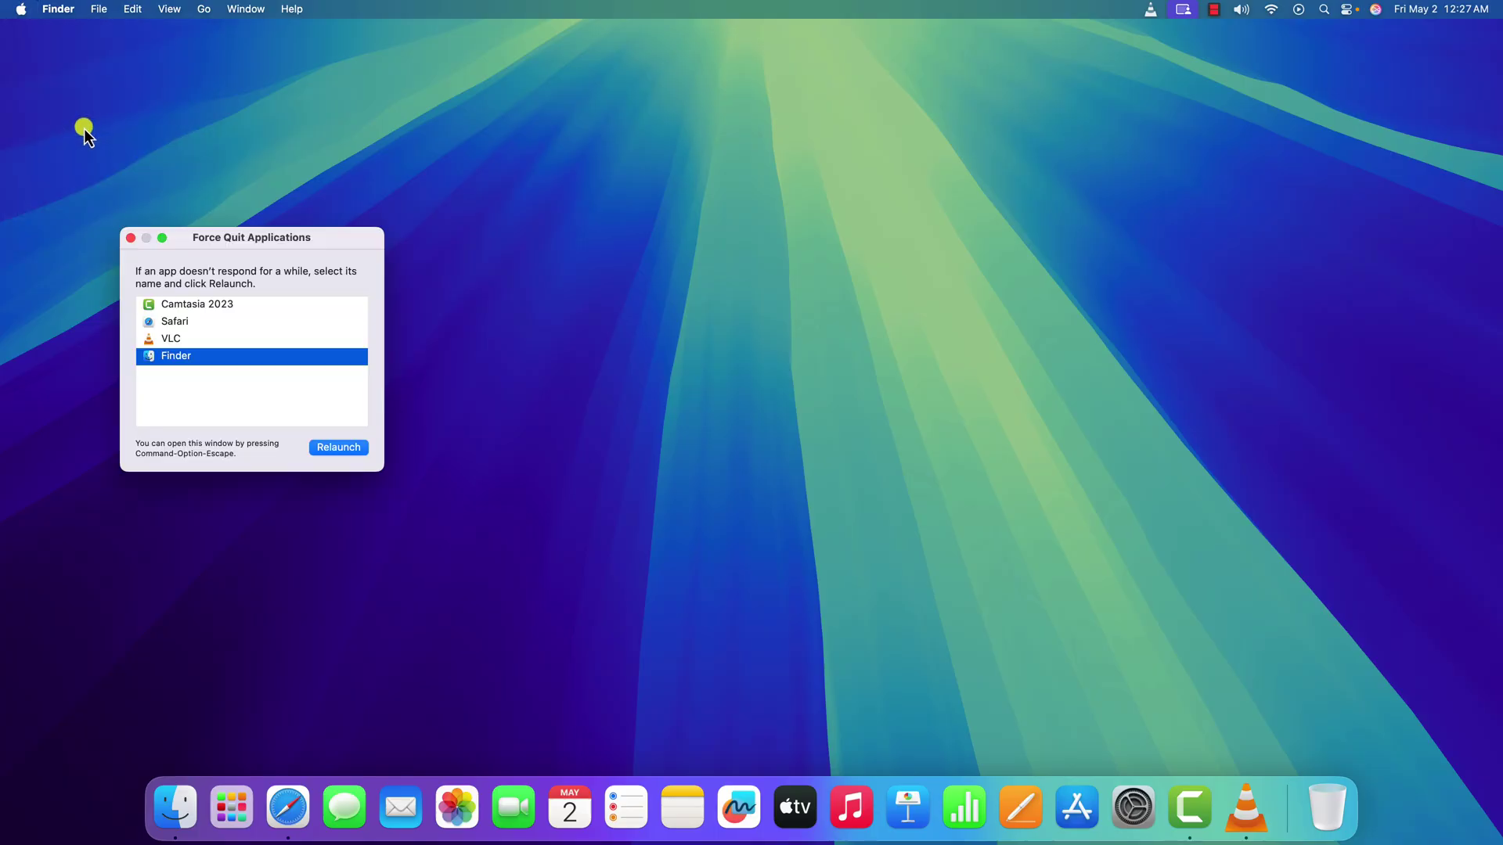
pyautogui.click(221, 341)
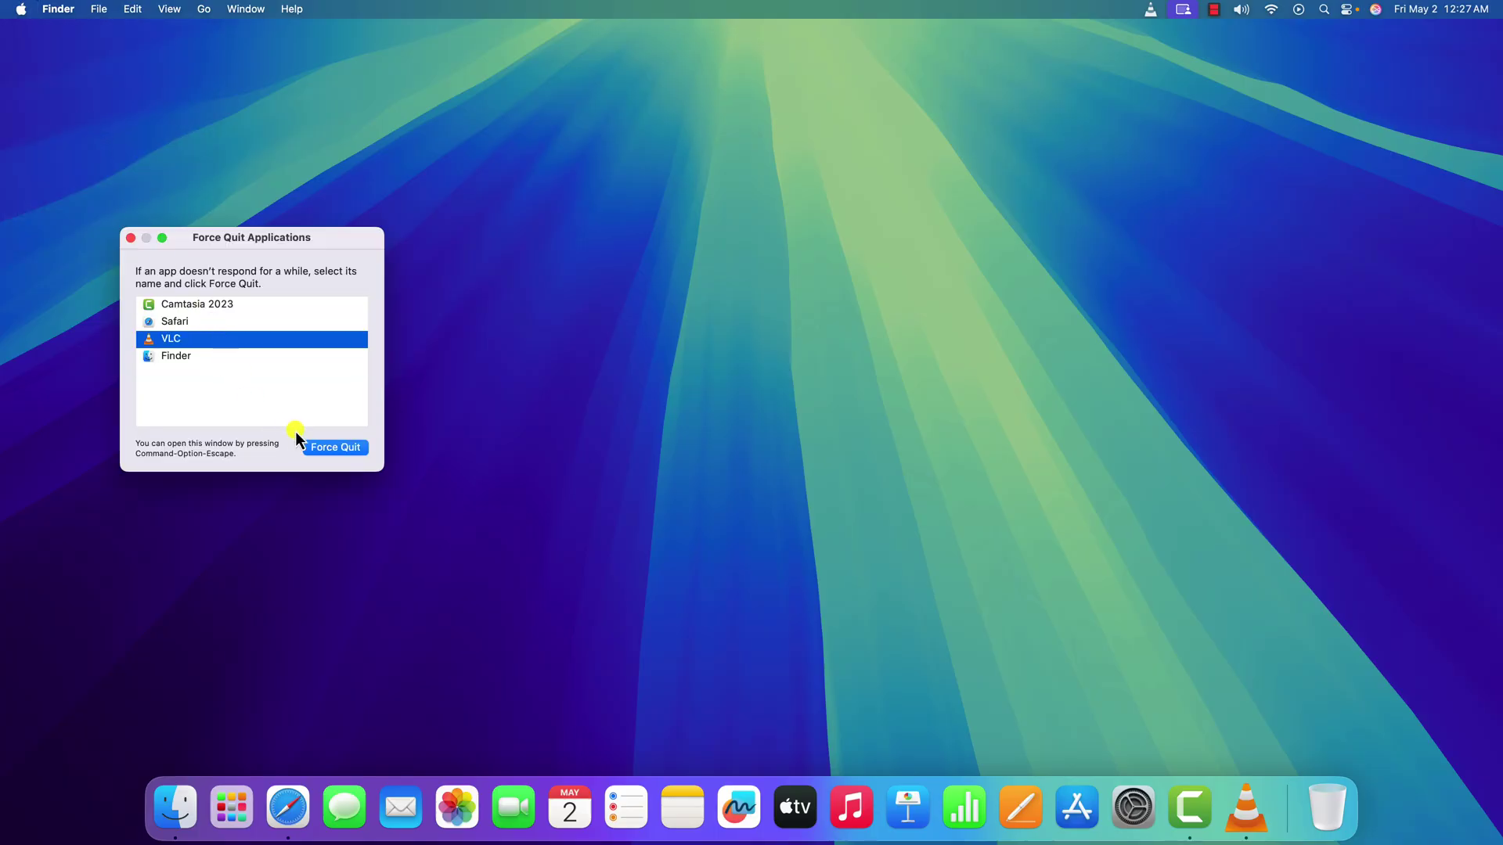
pyautogui.click(326, 448)
pyautogui.click(377, 378)
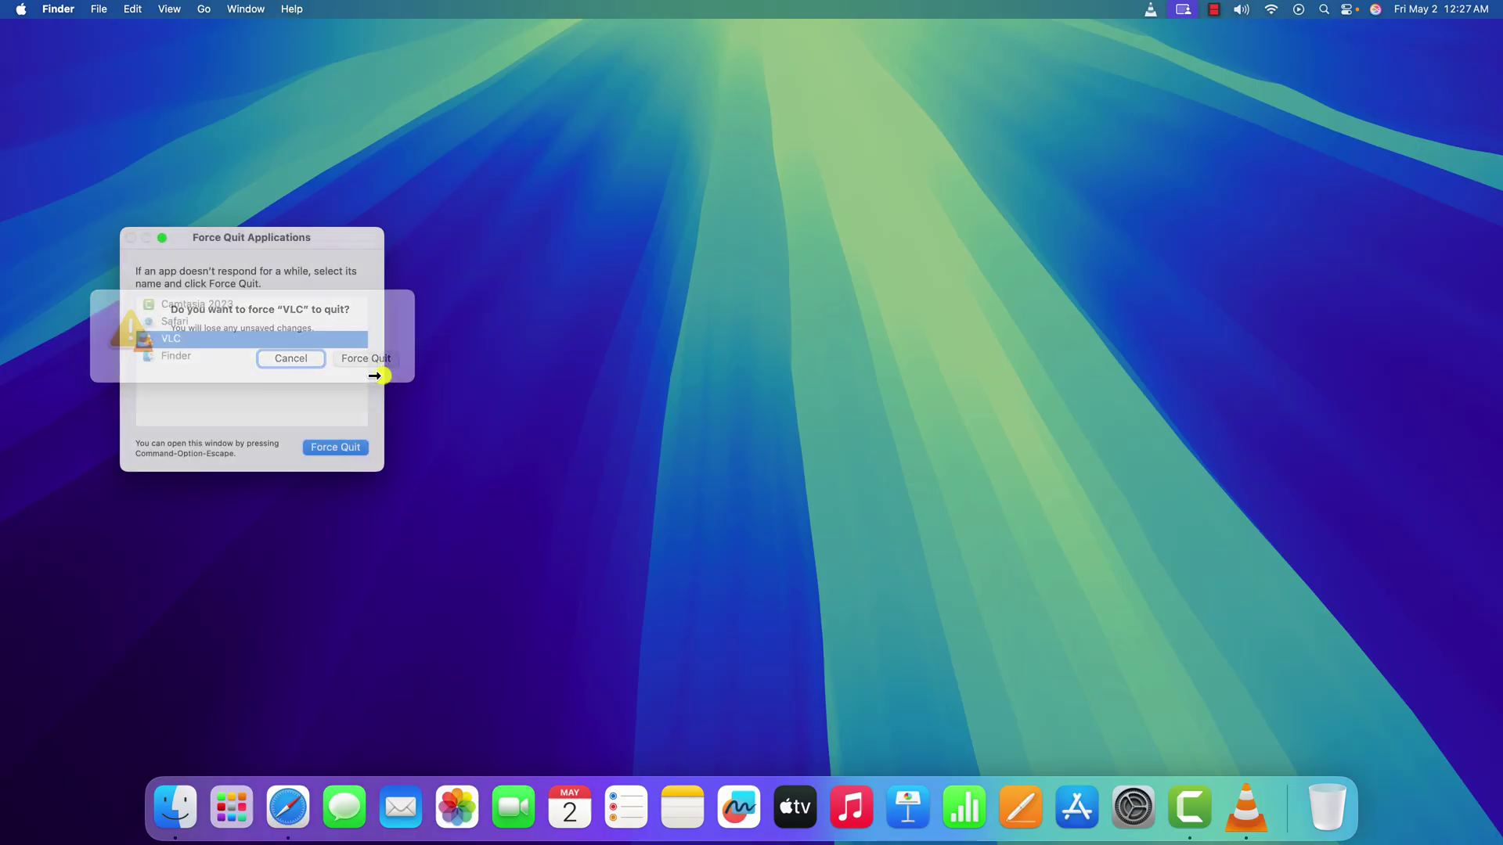
pyautogui.click(131, 237)
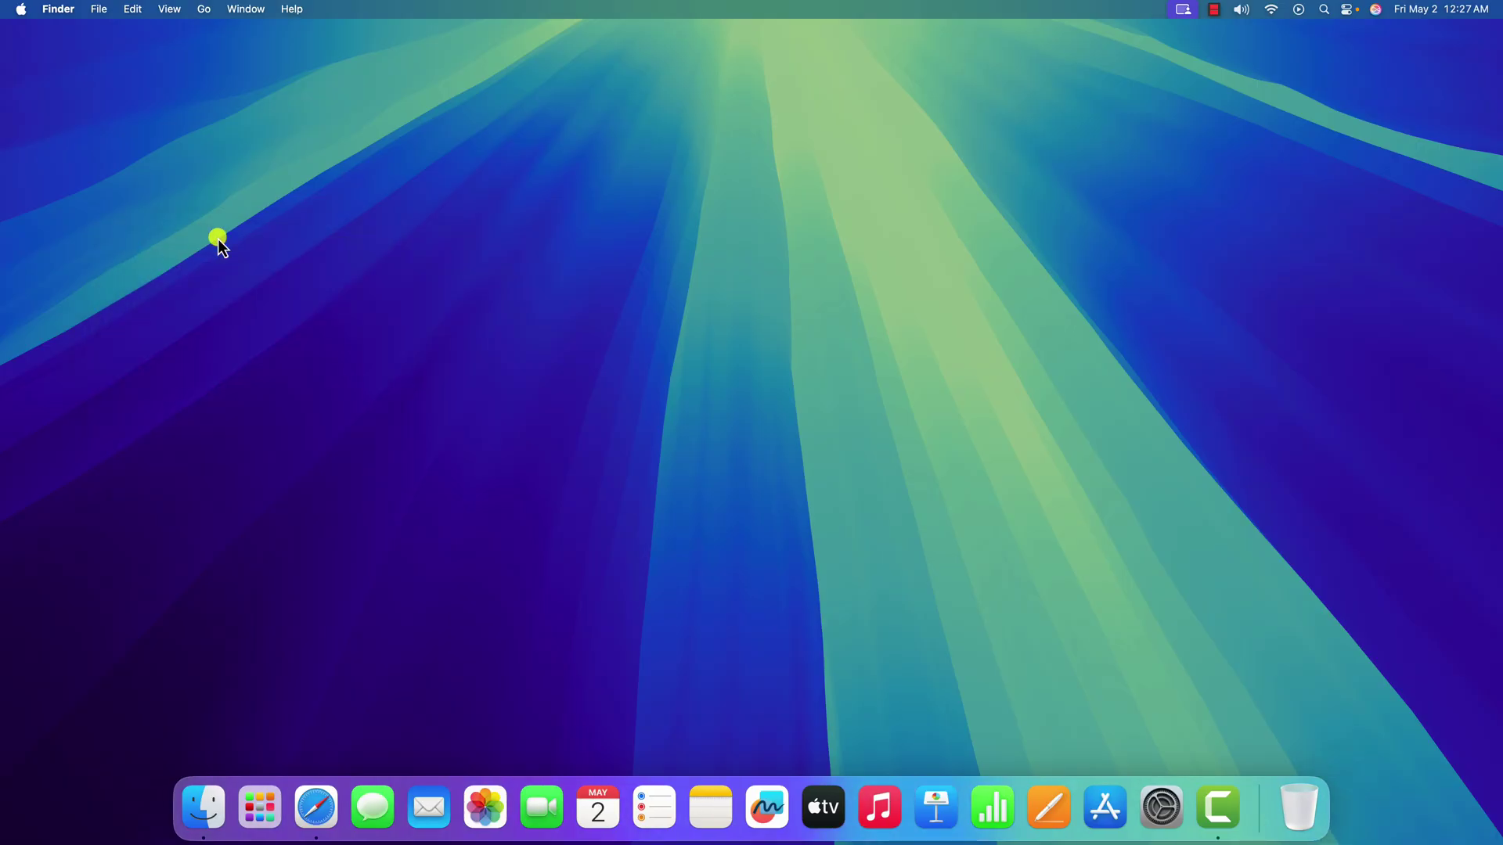
# Restart the Mac from the Apple menu, then relaunch VLC from Launchpad.
pyautogui.click(21, 9)
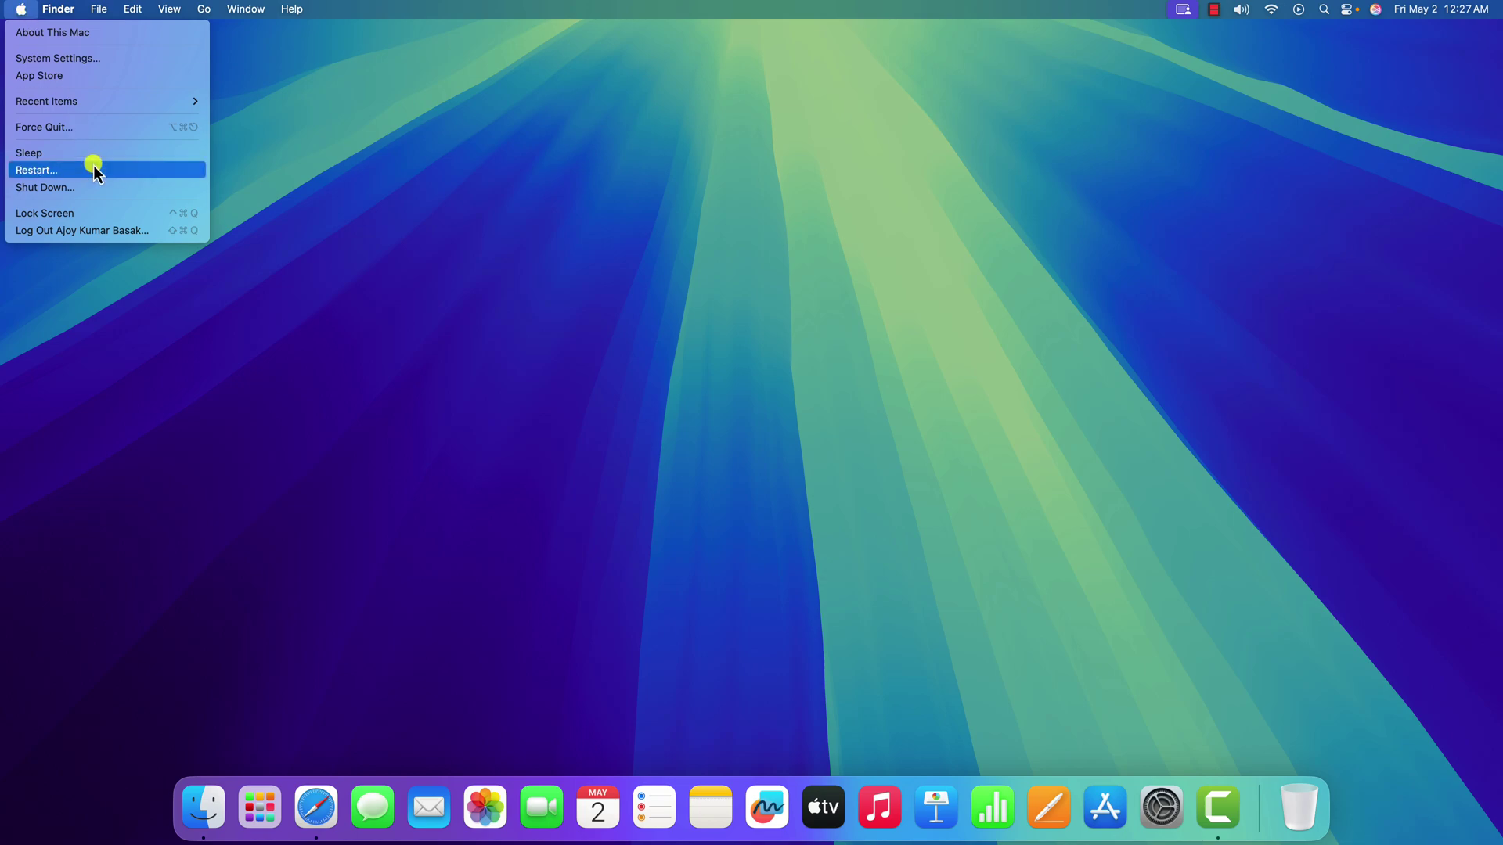
pyautogui.click(361, 213)
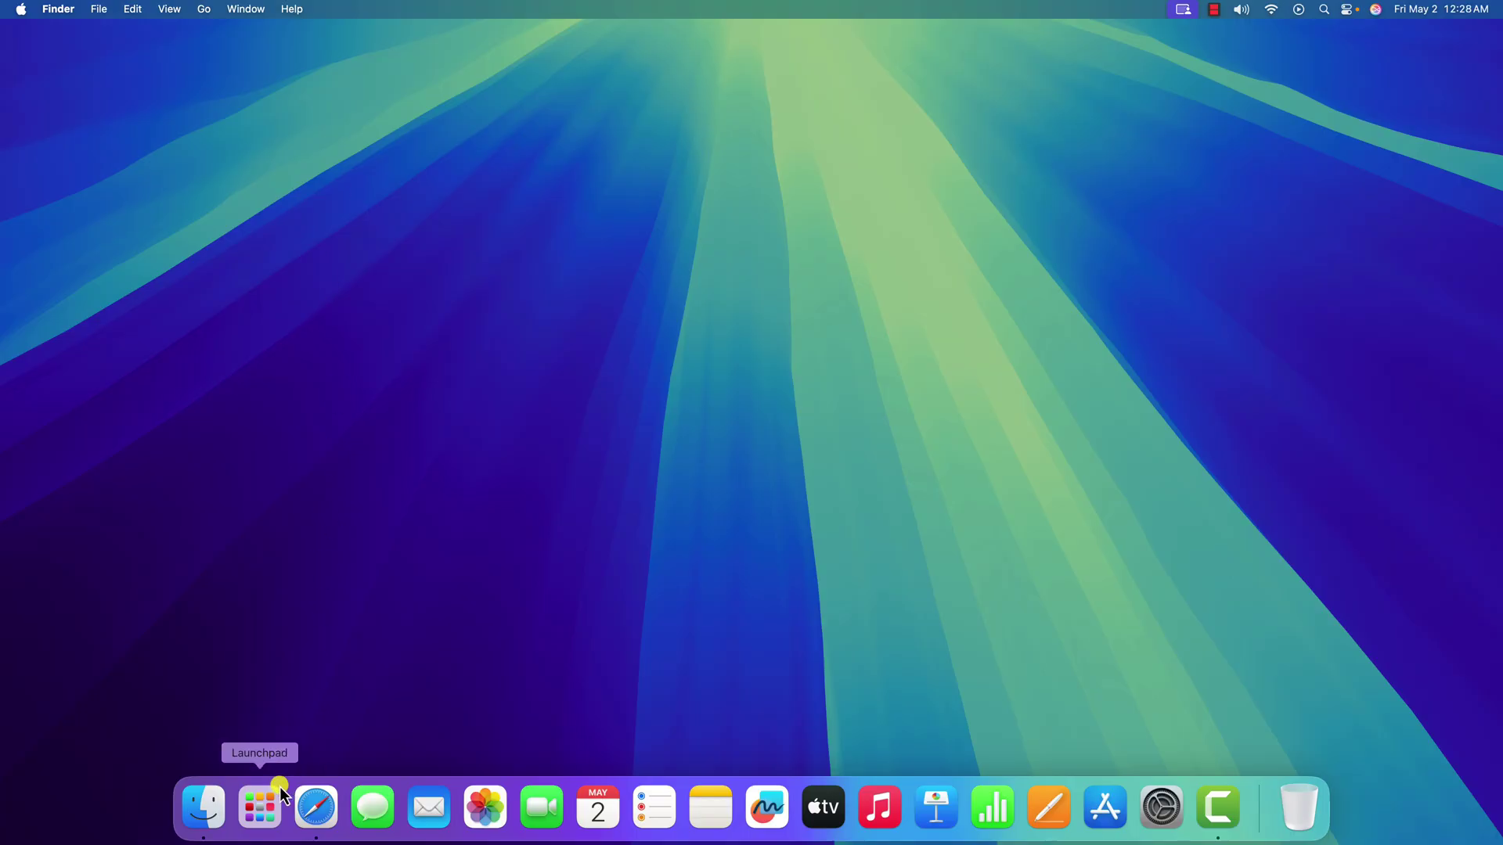
pyautogui.click(262, 804)
pyautogui.click(1091, 245)
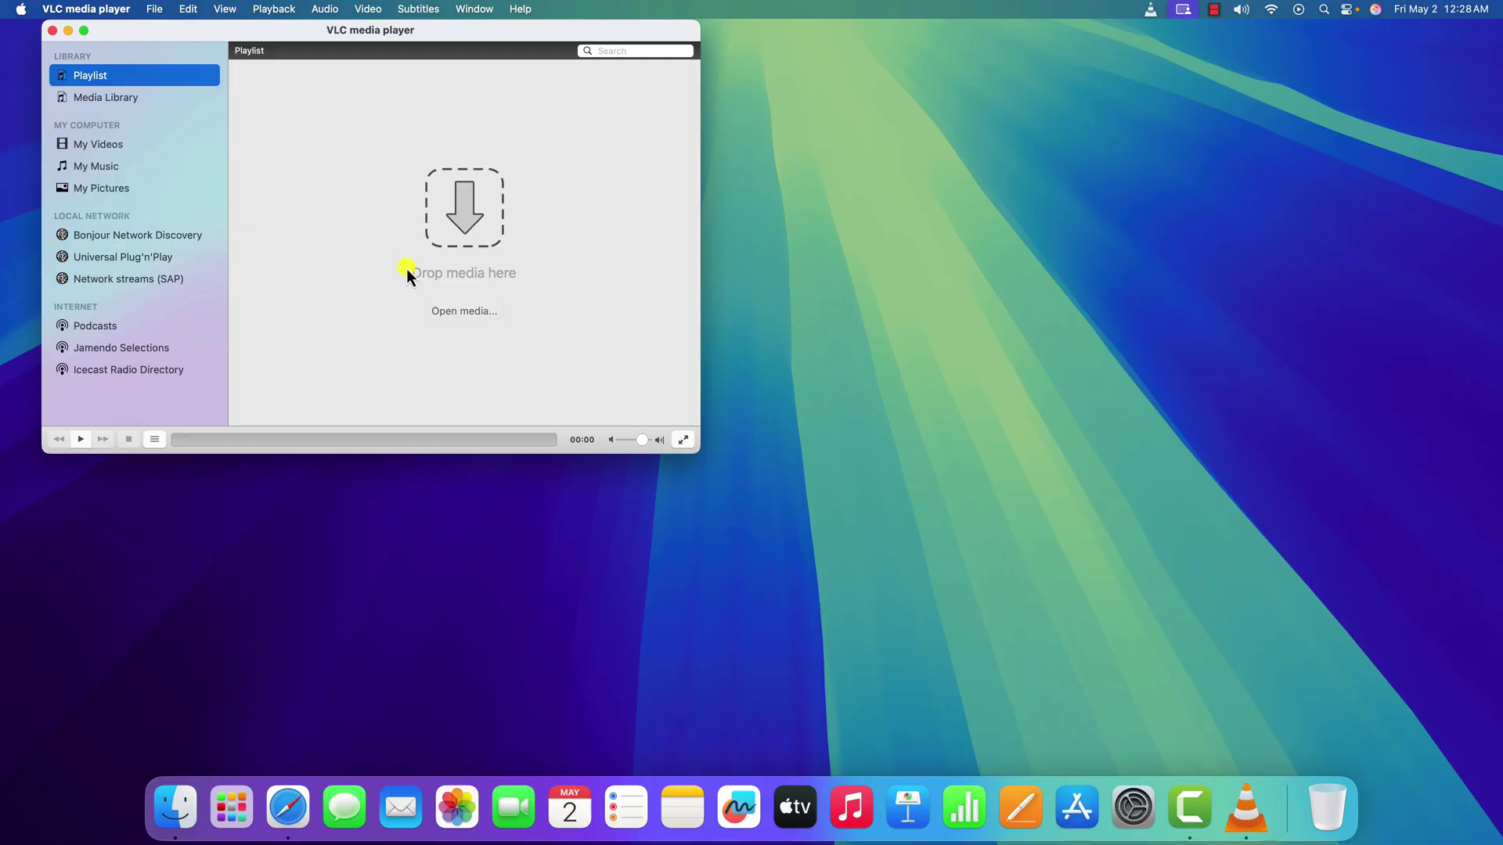
pyautogui.click(94, 10)
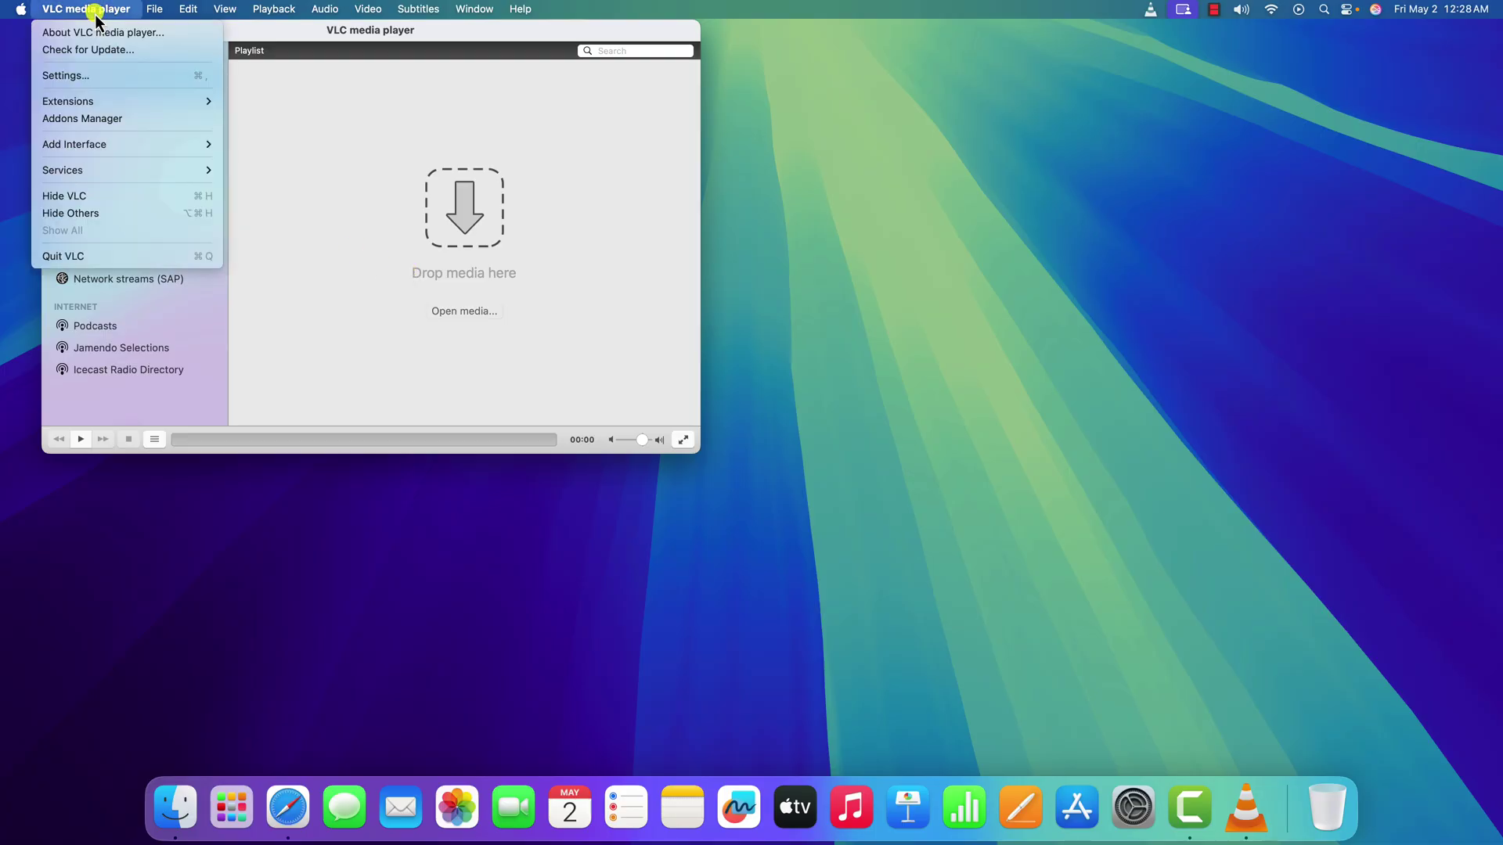
pyautogui.click(139, 51)
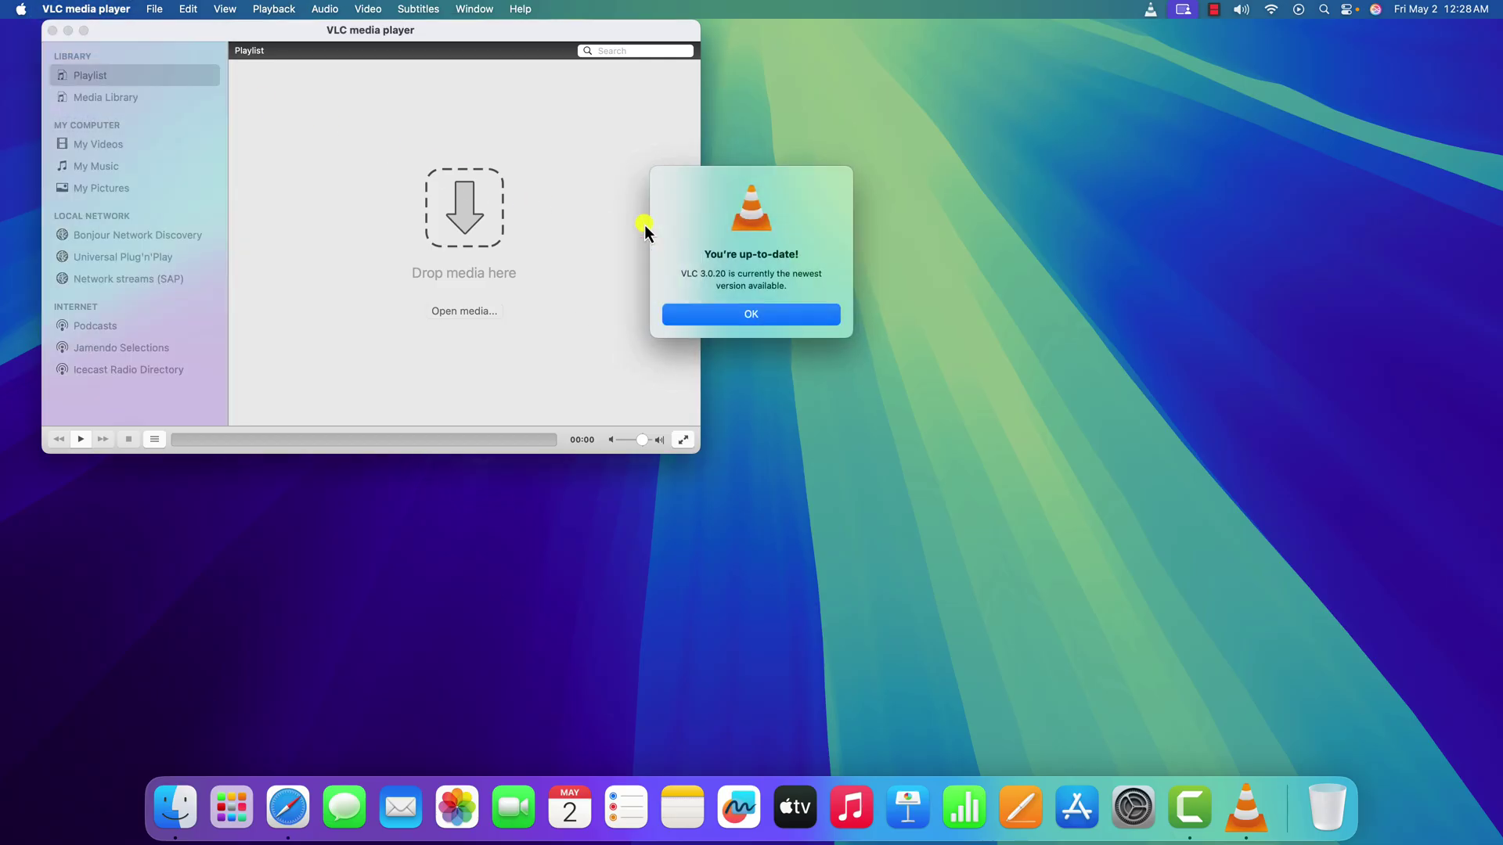
pyautogui.click(773, 318)
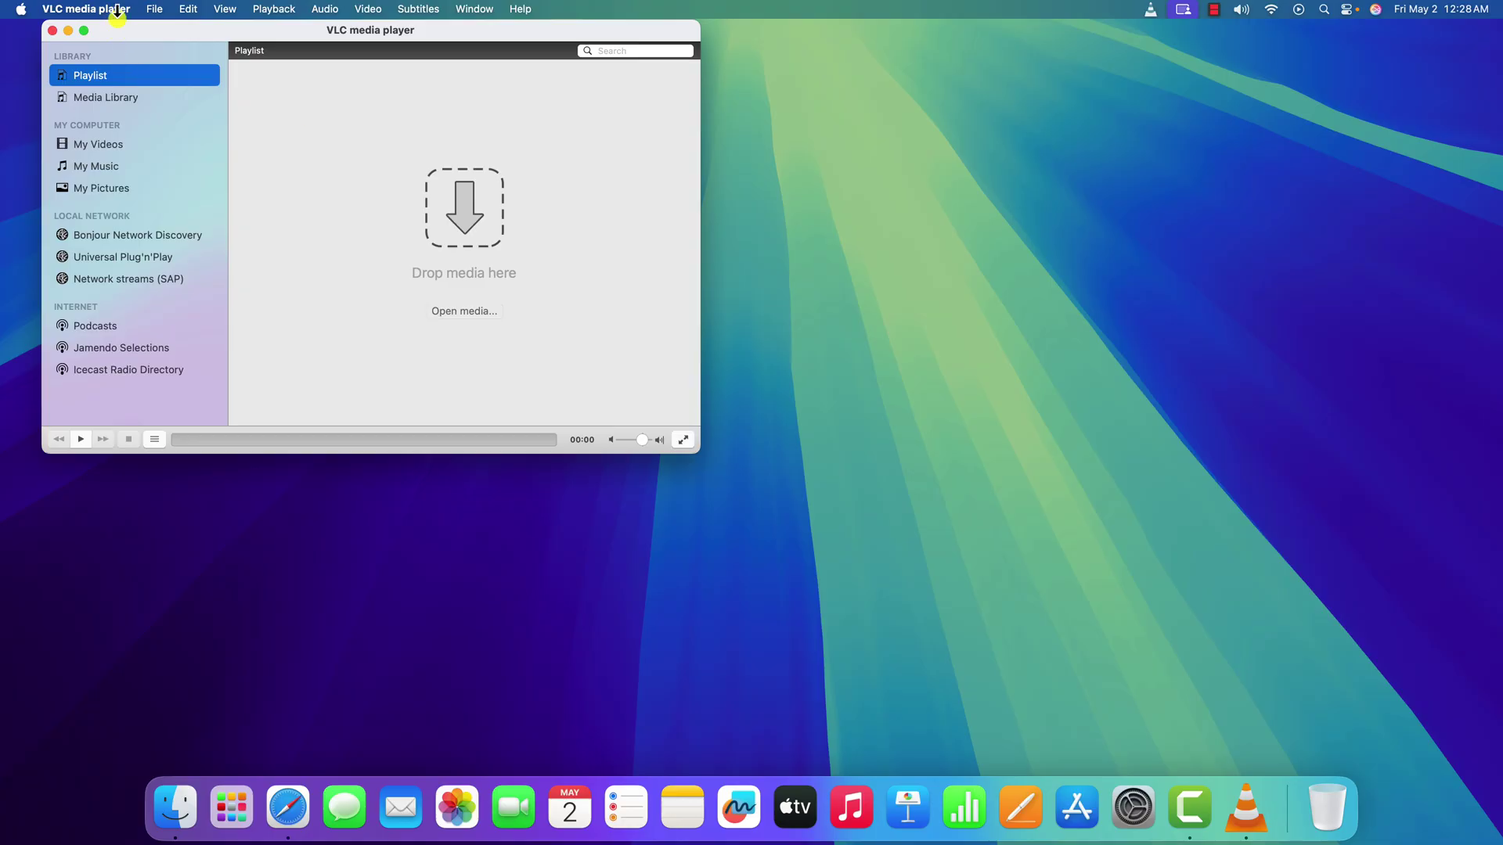
# Reset all VLC preferences to defaults, decline metadata retrieval, and move the window down-right.
pyautogui.click(84, 9)
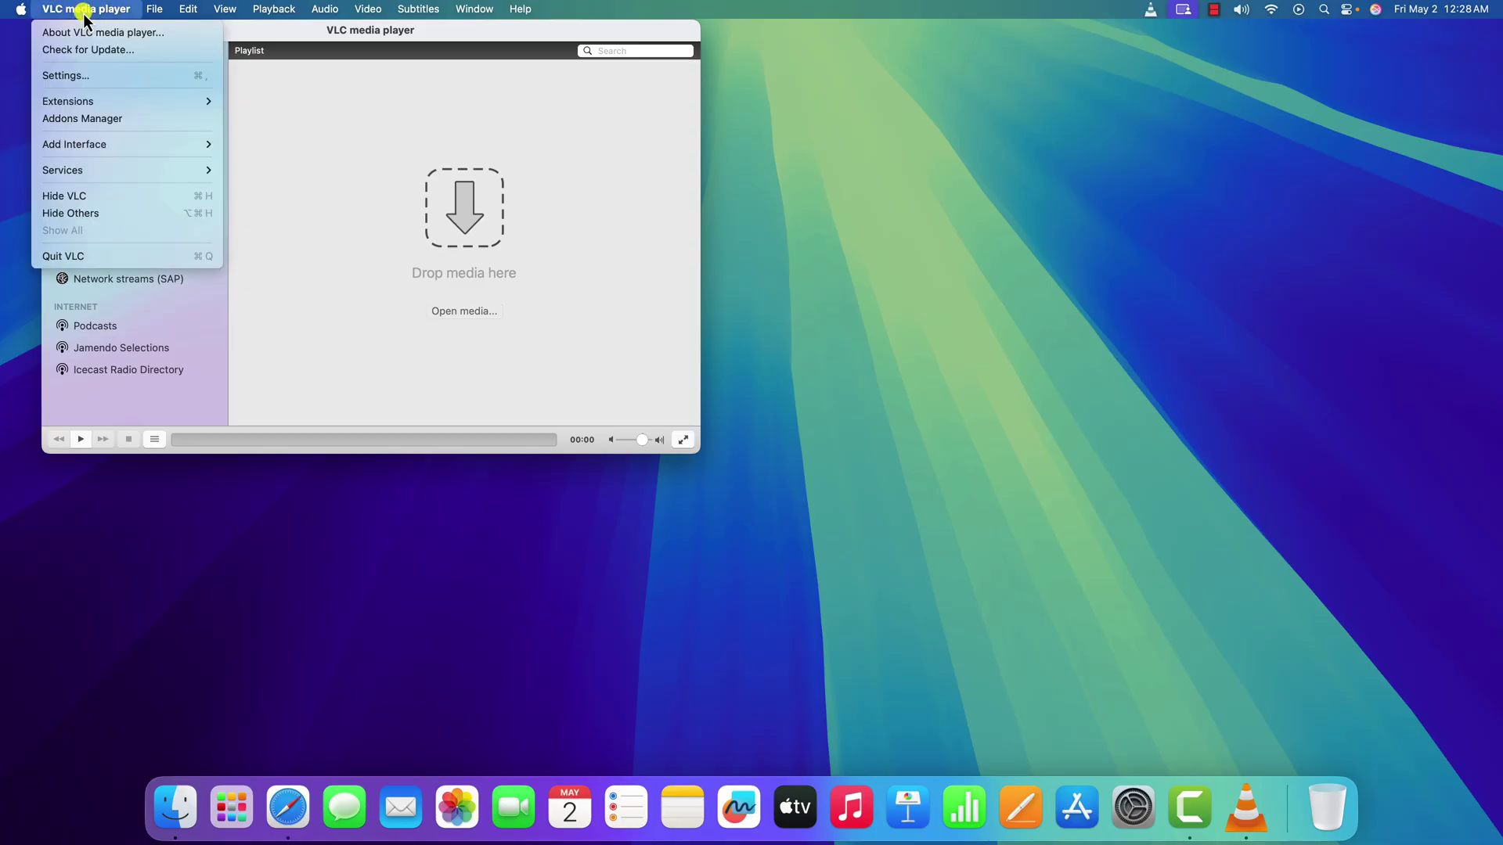
pyautogui.click(86, 79)
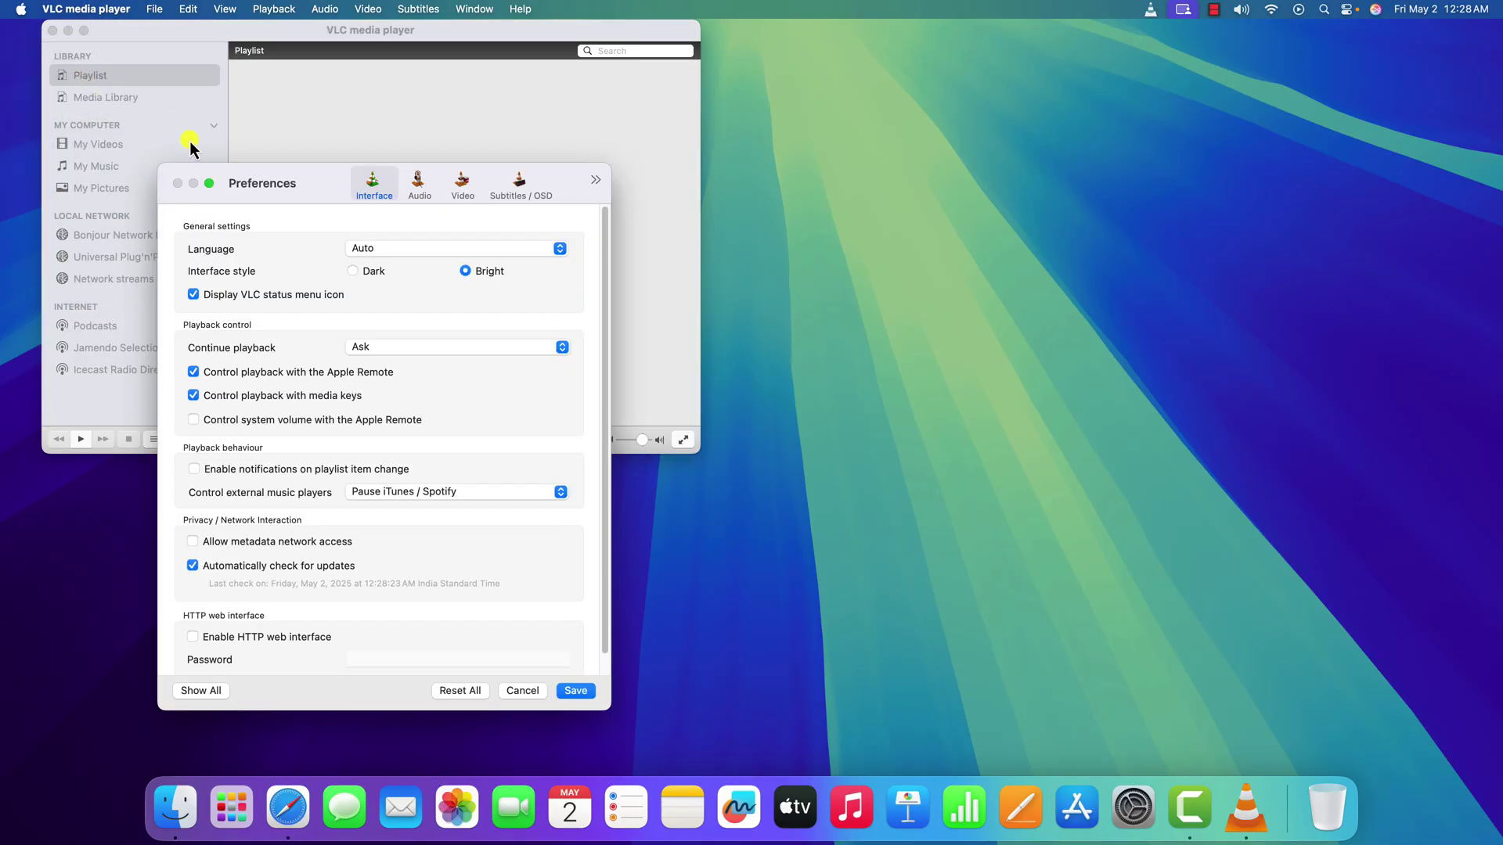
pyautogui.click(473, 693)
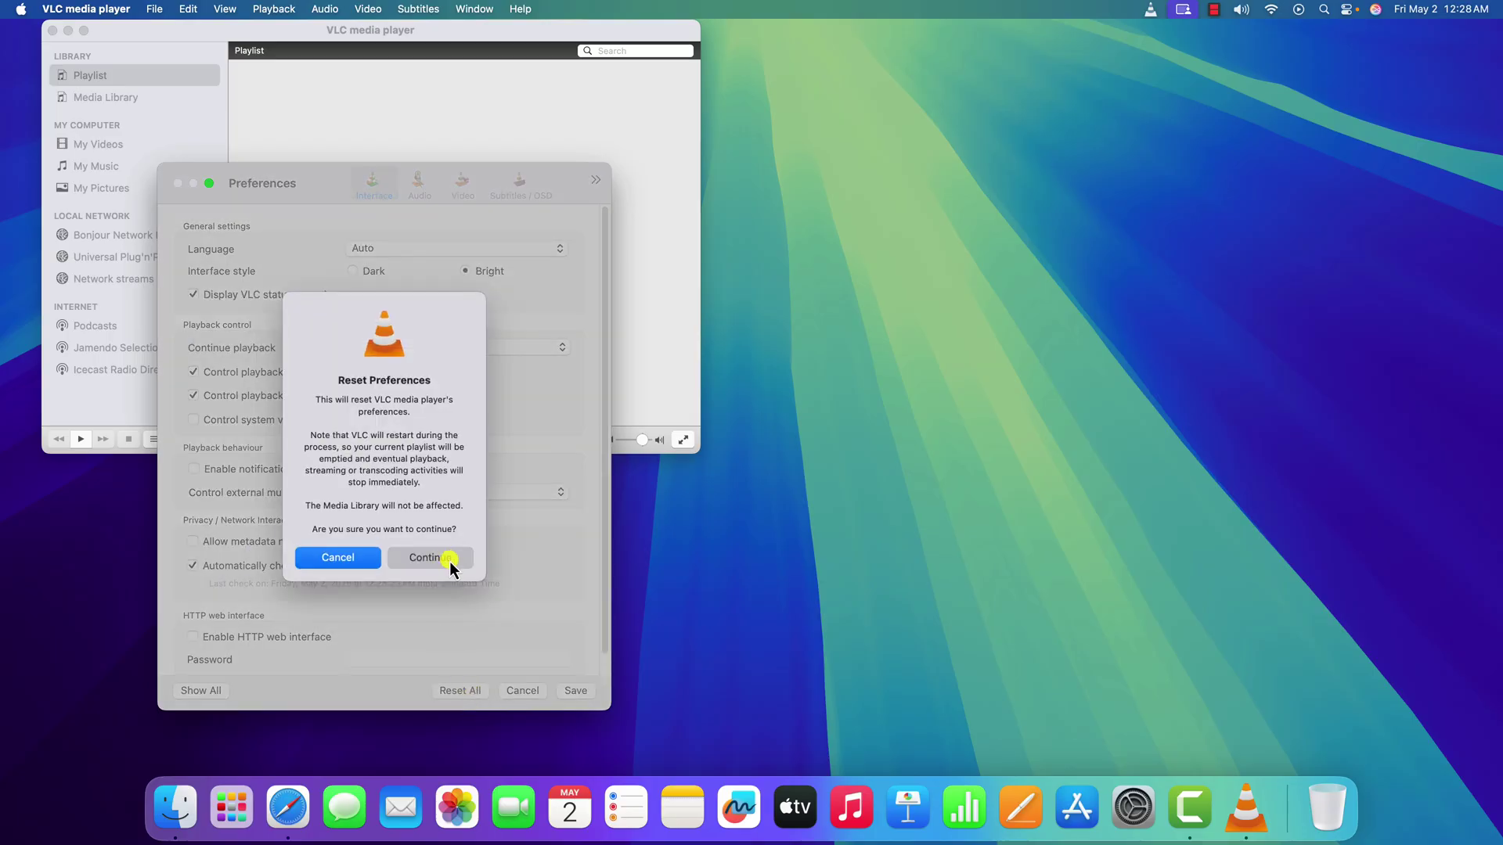
pyautogui.click(449, 561)
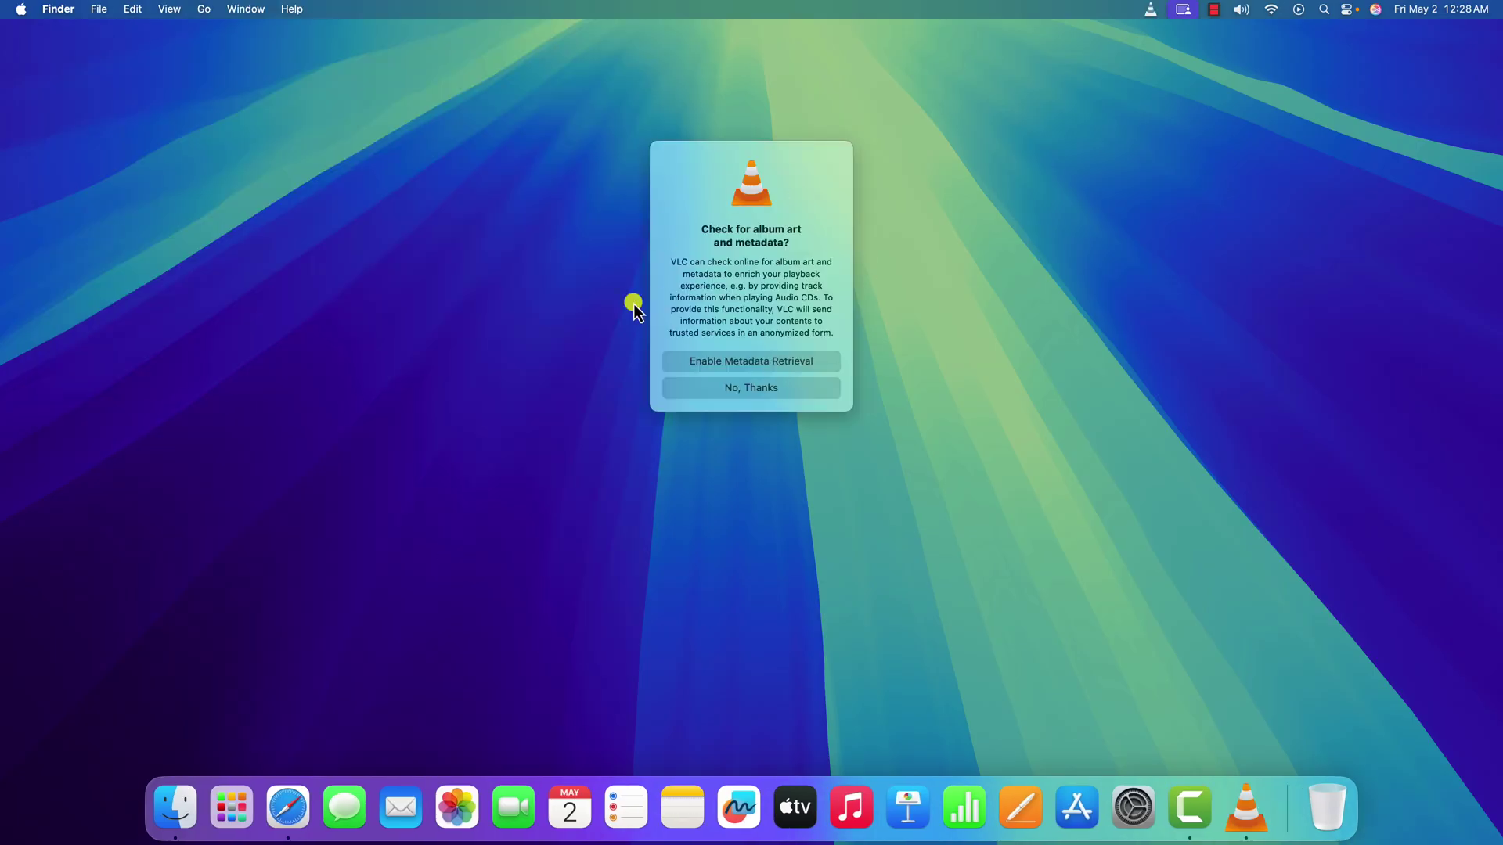
pyautogui.click(785, 398)
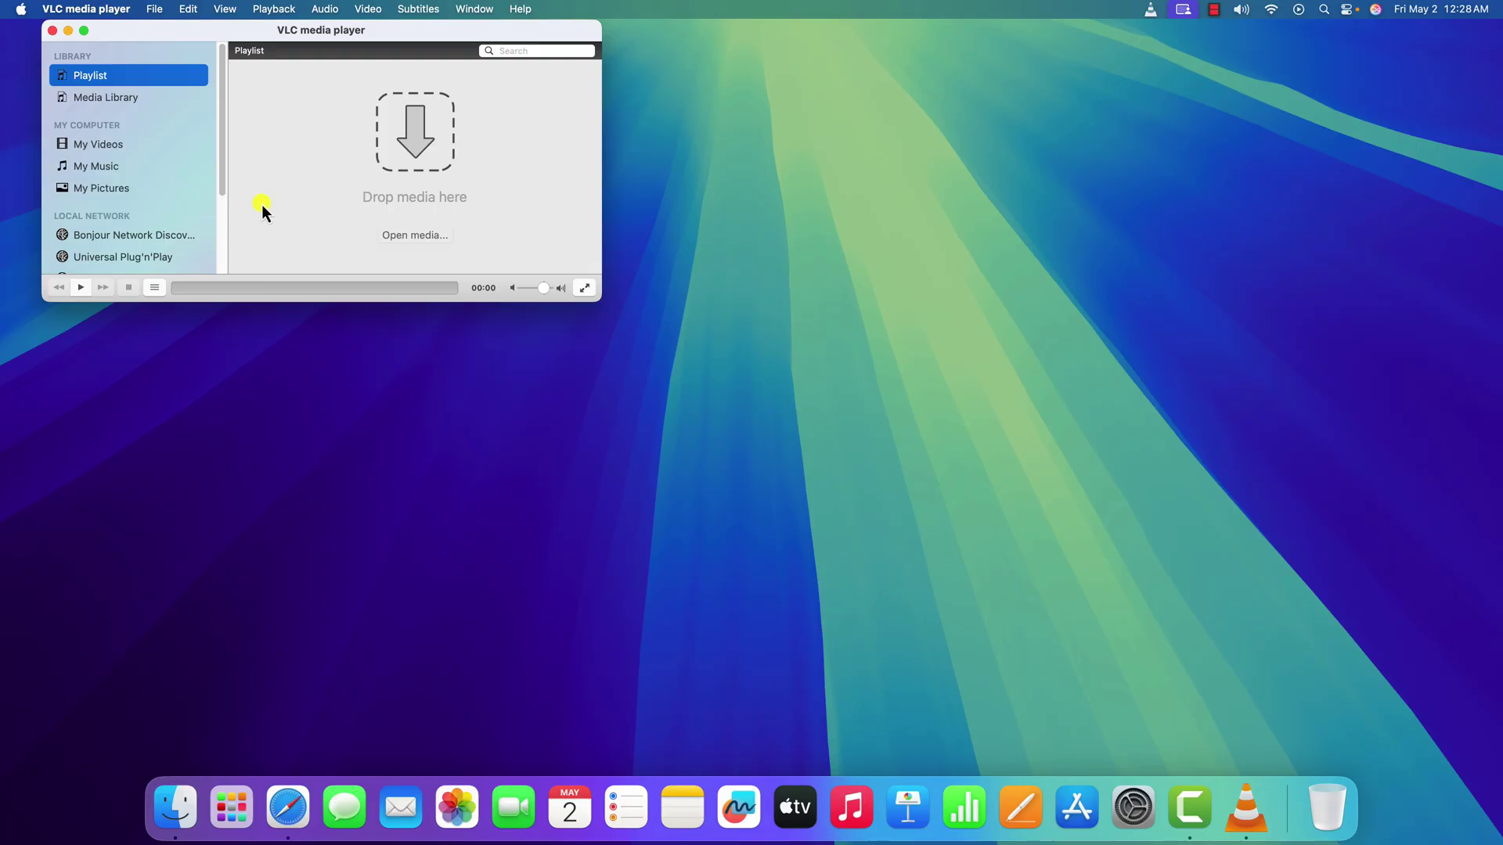
pyautogui.moveTo(370, 36); pyautogui.dragTo(415, 141)
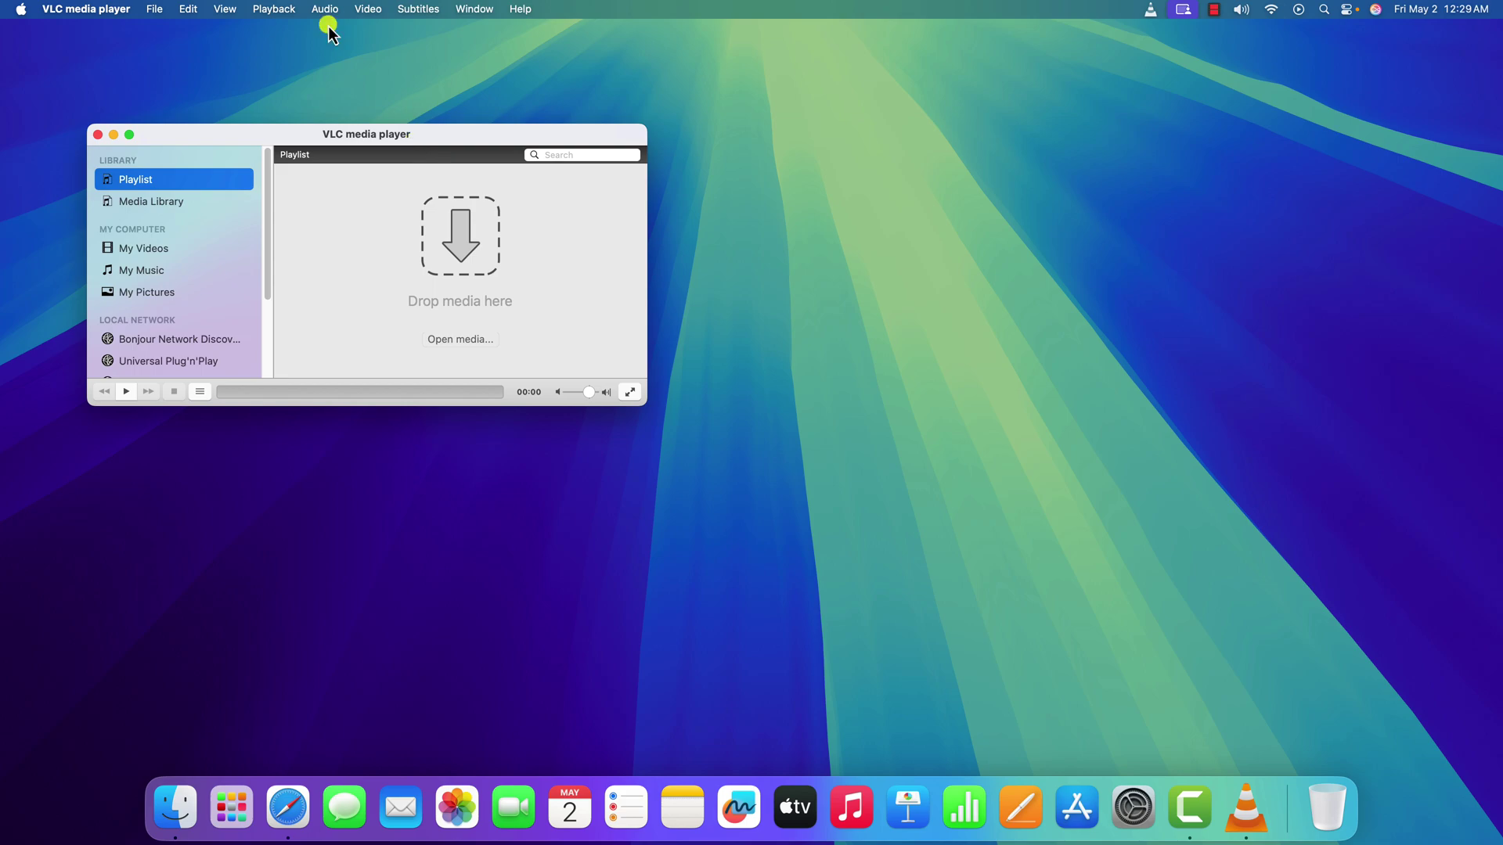
# Turn off Hardware decoding in Input / Codecs preferences, save, and quit VLC with Cmd+Q.
pyautogui.click(93, 11)
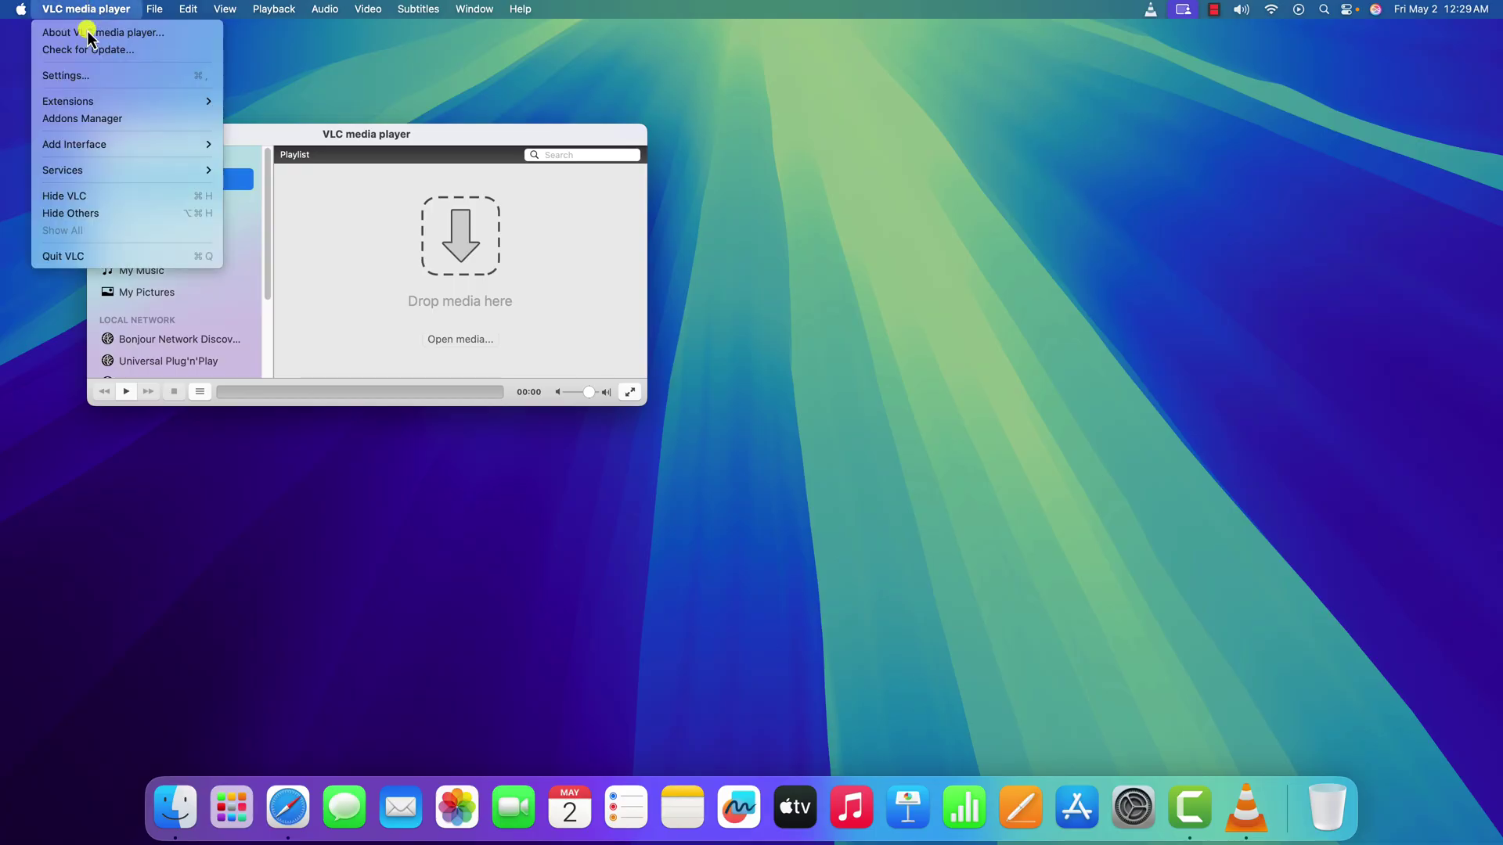
pyautogui.click(102, 84)
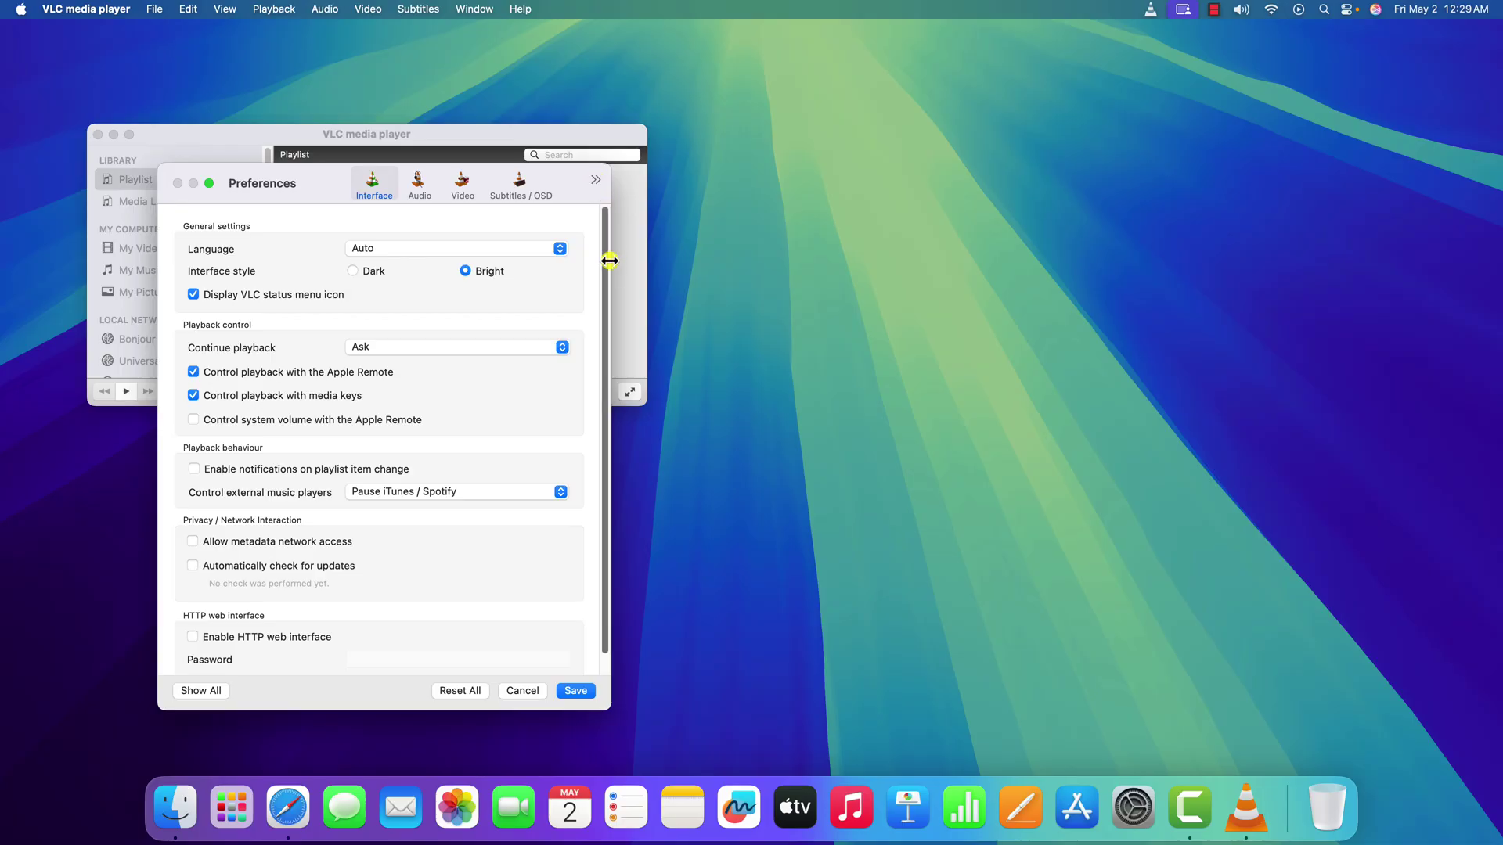
pyautogui.moveTo(613, 261); pyautogui.dragTo(791, 267)
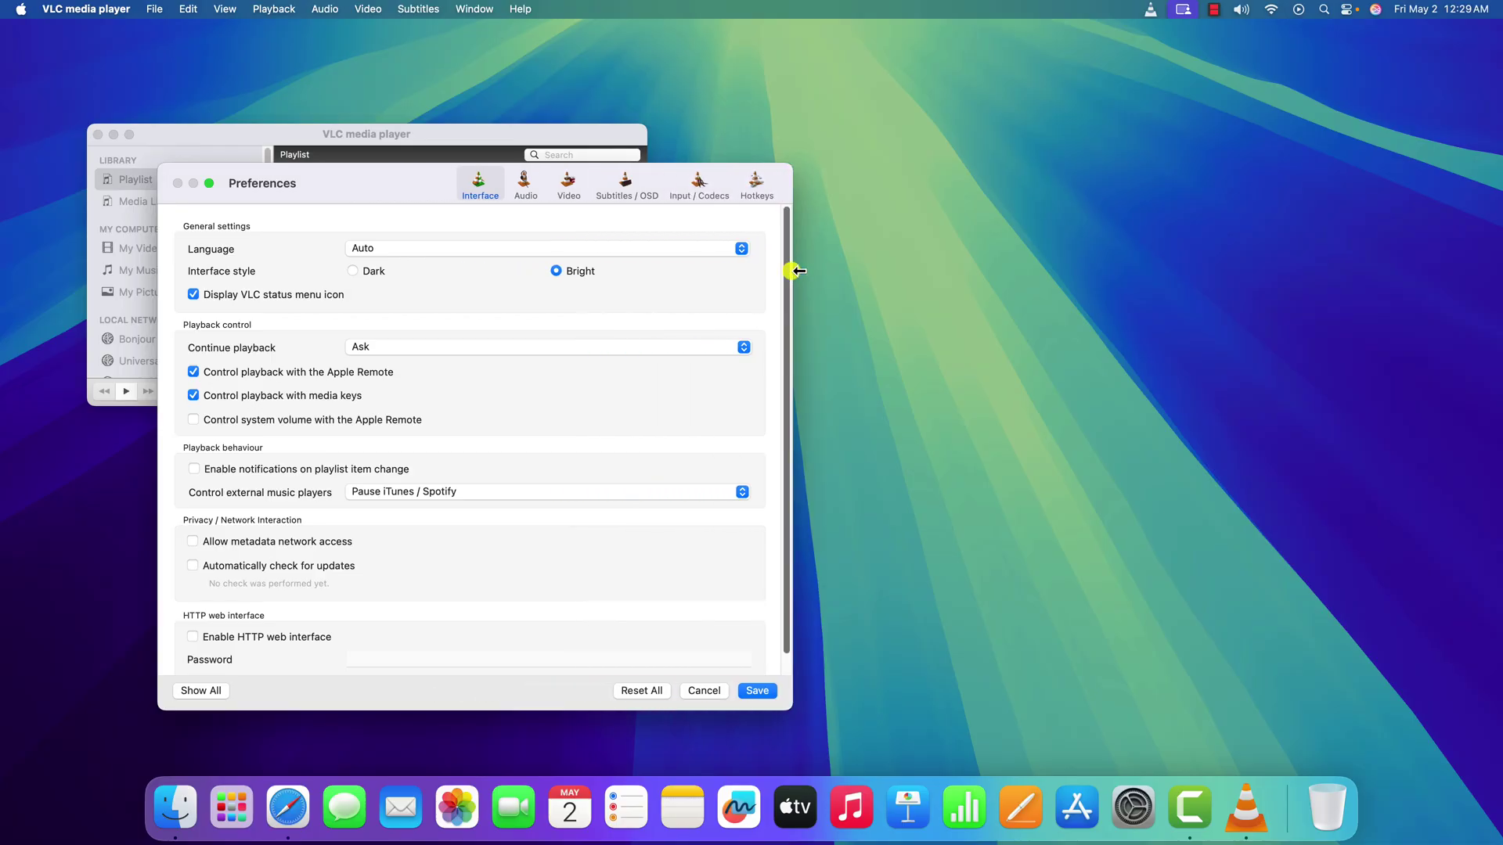
pyautogui.click(705, 199)
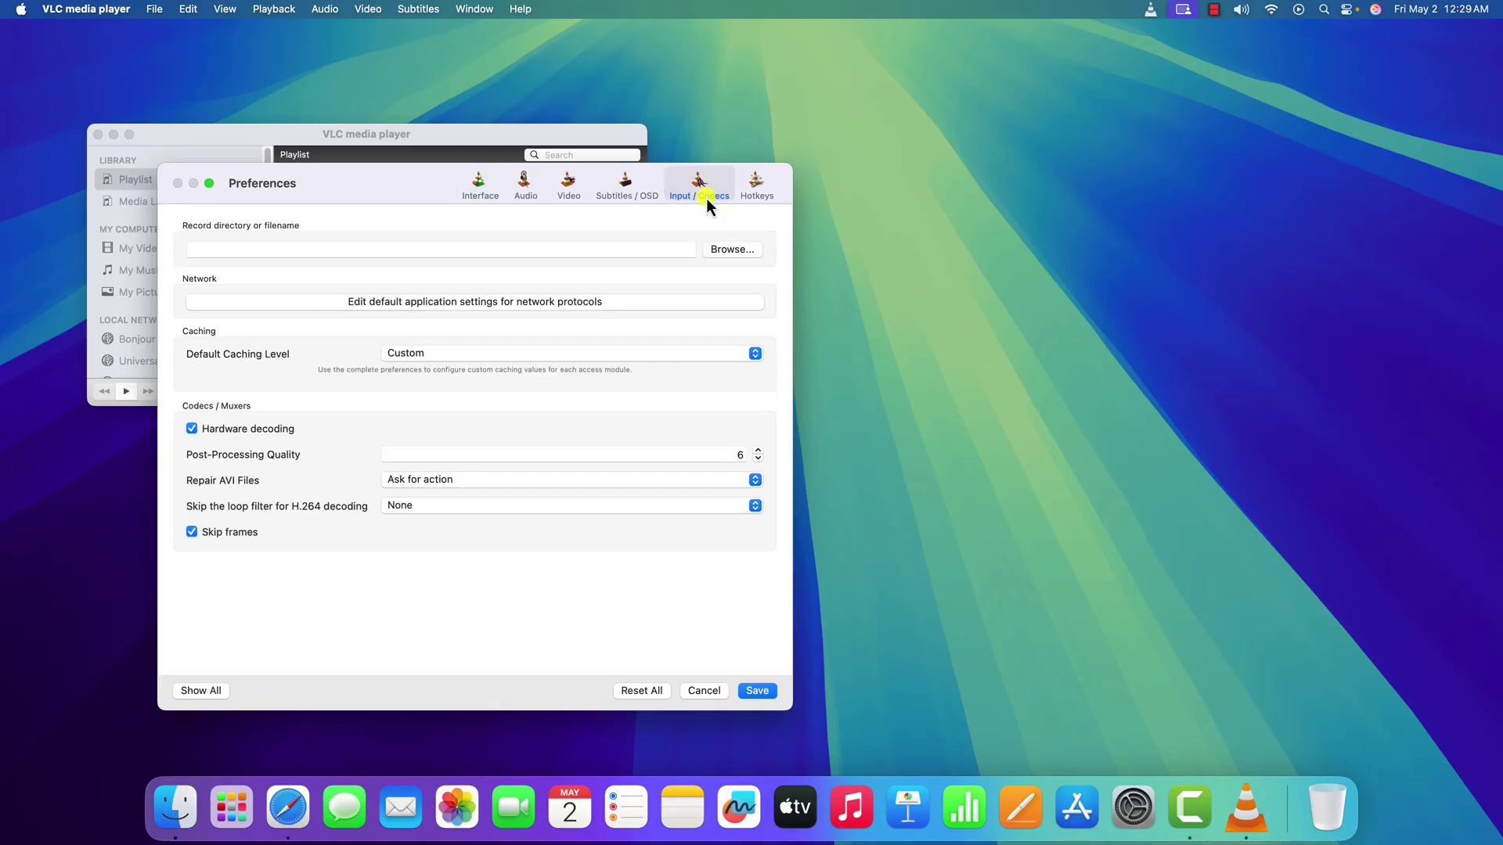
pyautogui.click(192, 429)
pyautogui.click(192, 429)
pyautogui.click(758, 691)
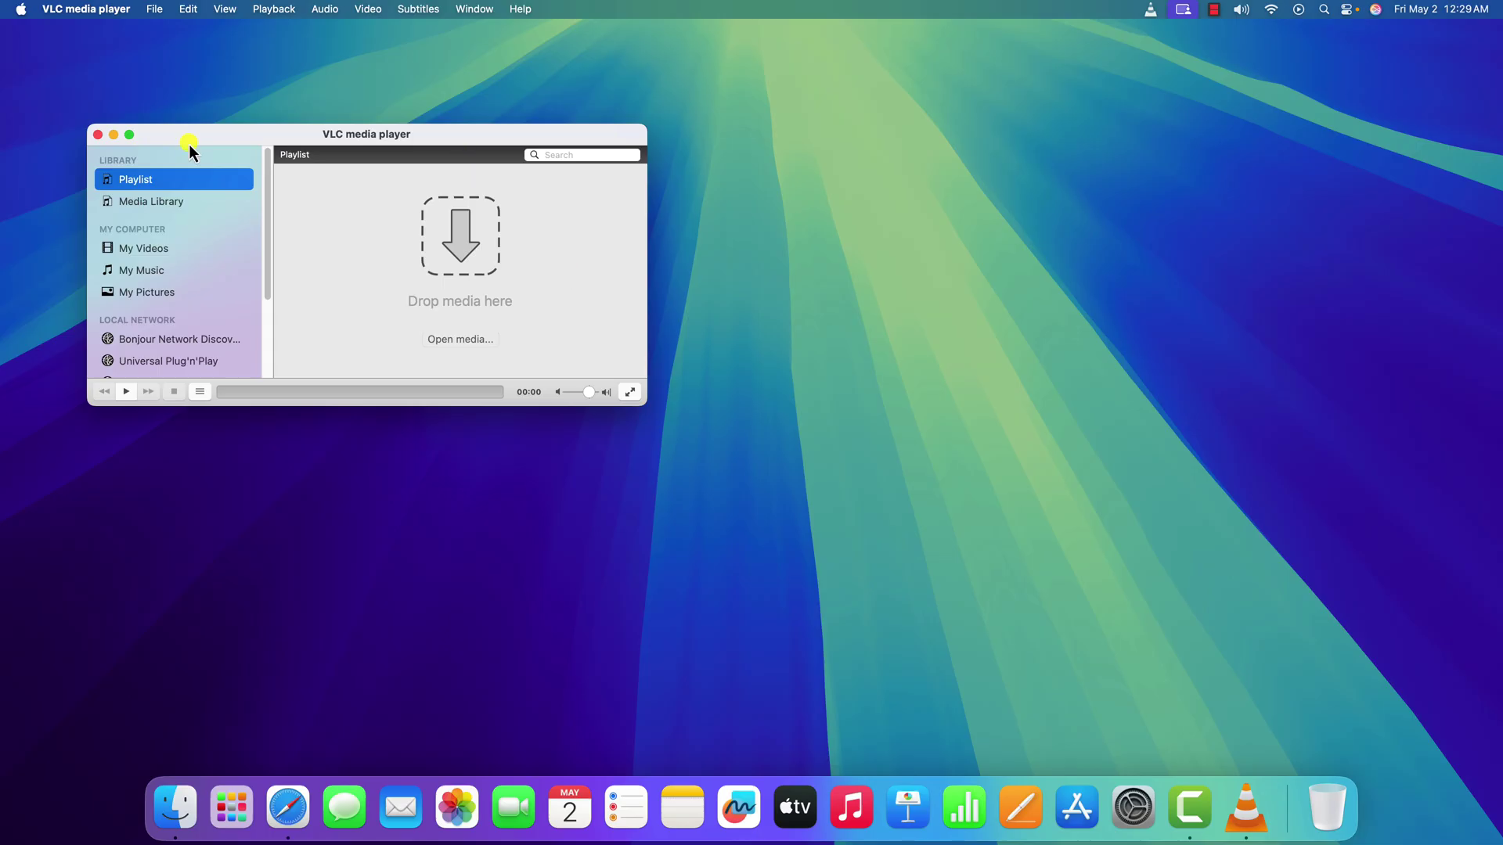
pyautogui.press('super+q')
# Move VLC from the Applications folder into the Trash.
pyautogui.click(223, 782)
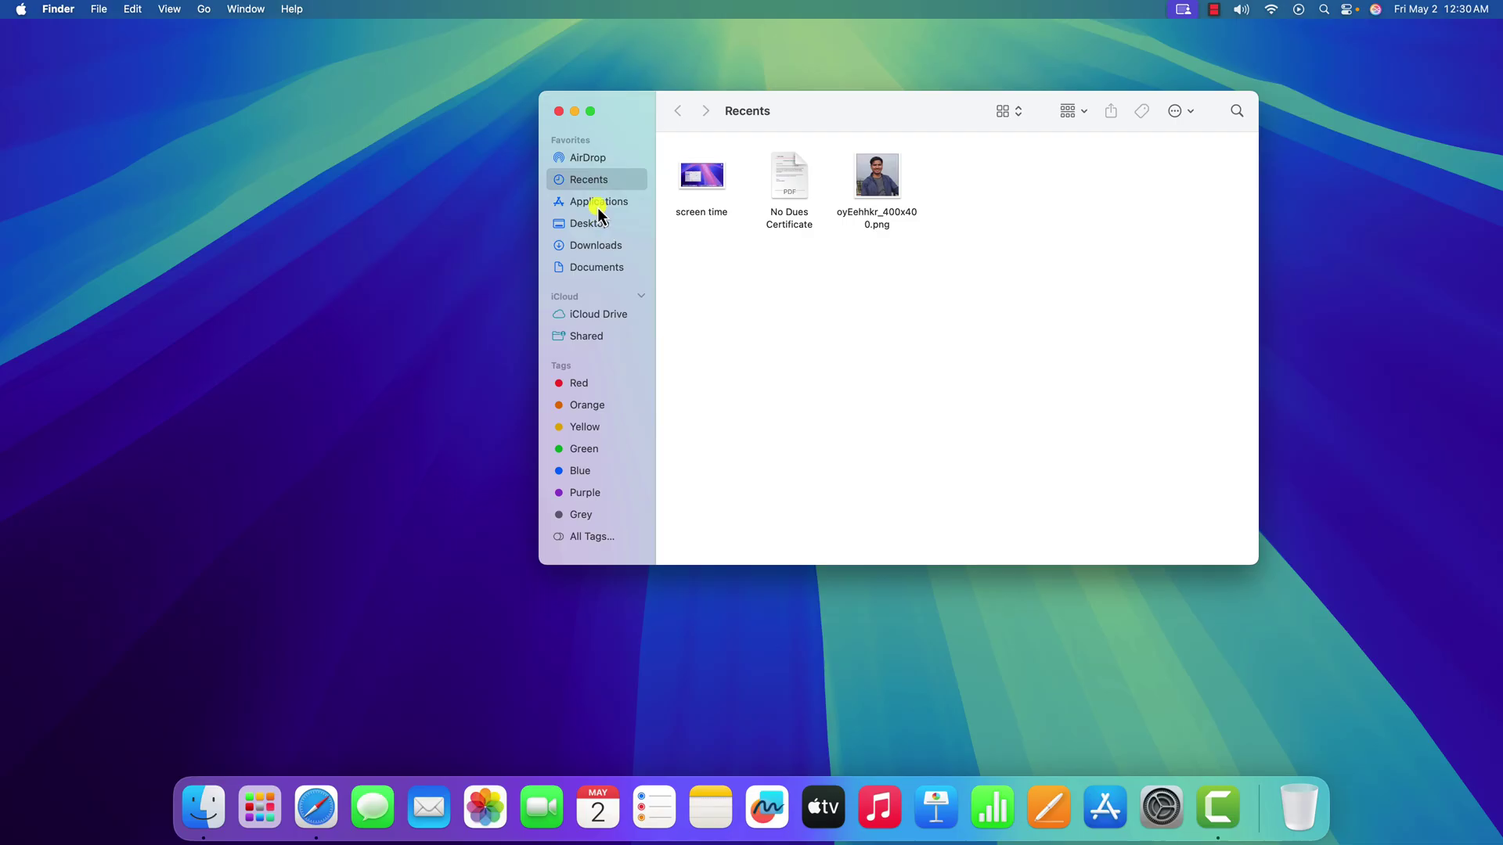
pyautogui.click(598, 208)
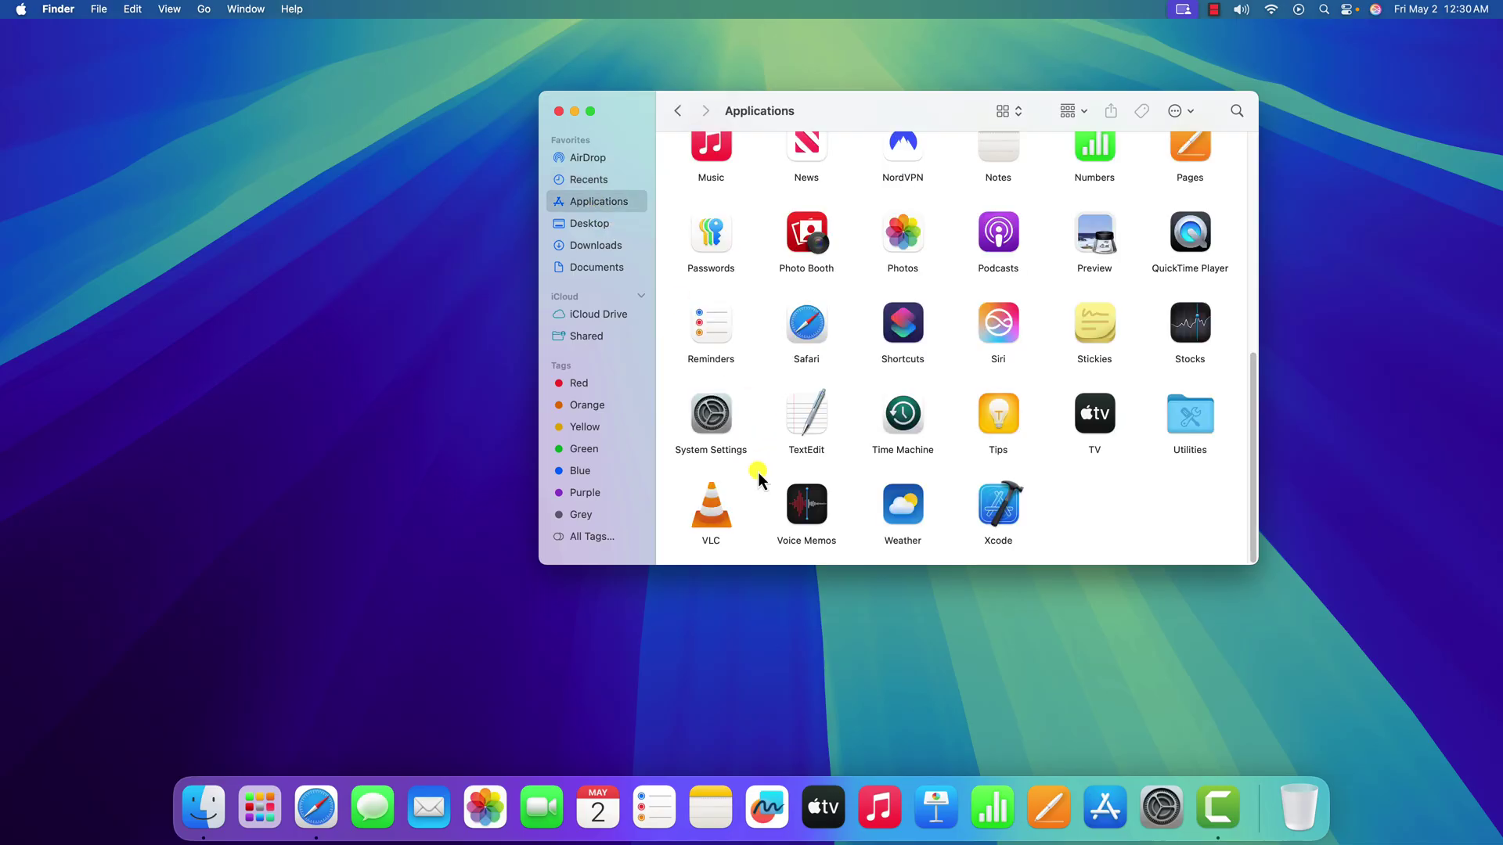
pyautogui.moveTo(704, 520); pyautogui.dragTo(1320, 817)
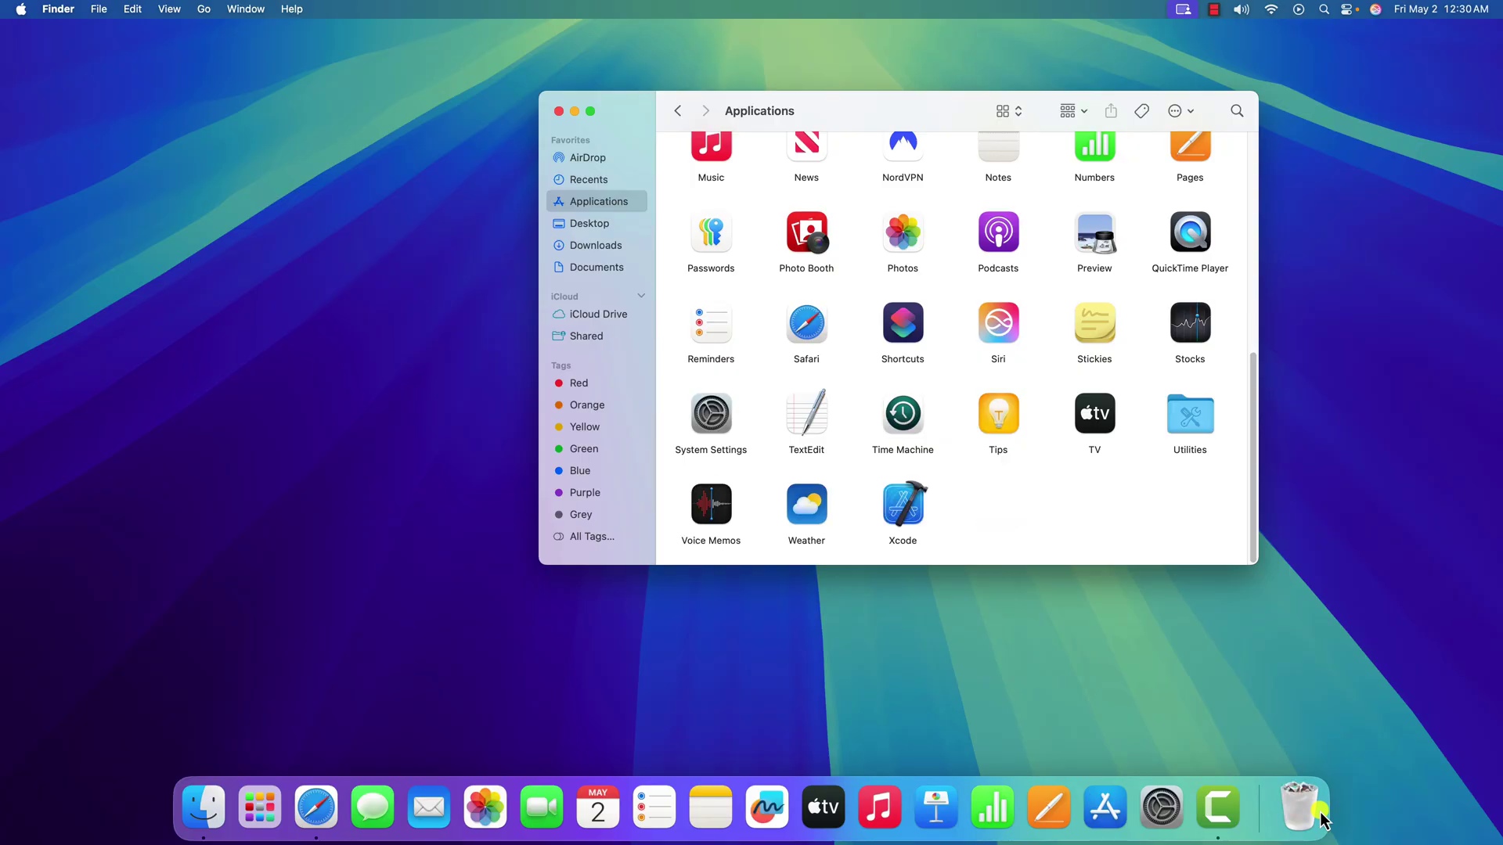
pyautogui.click(648, 138)
pyautogui.click(558, 110)
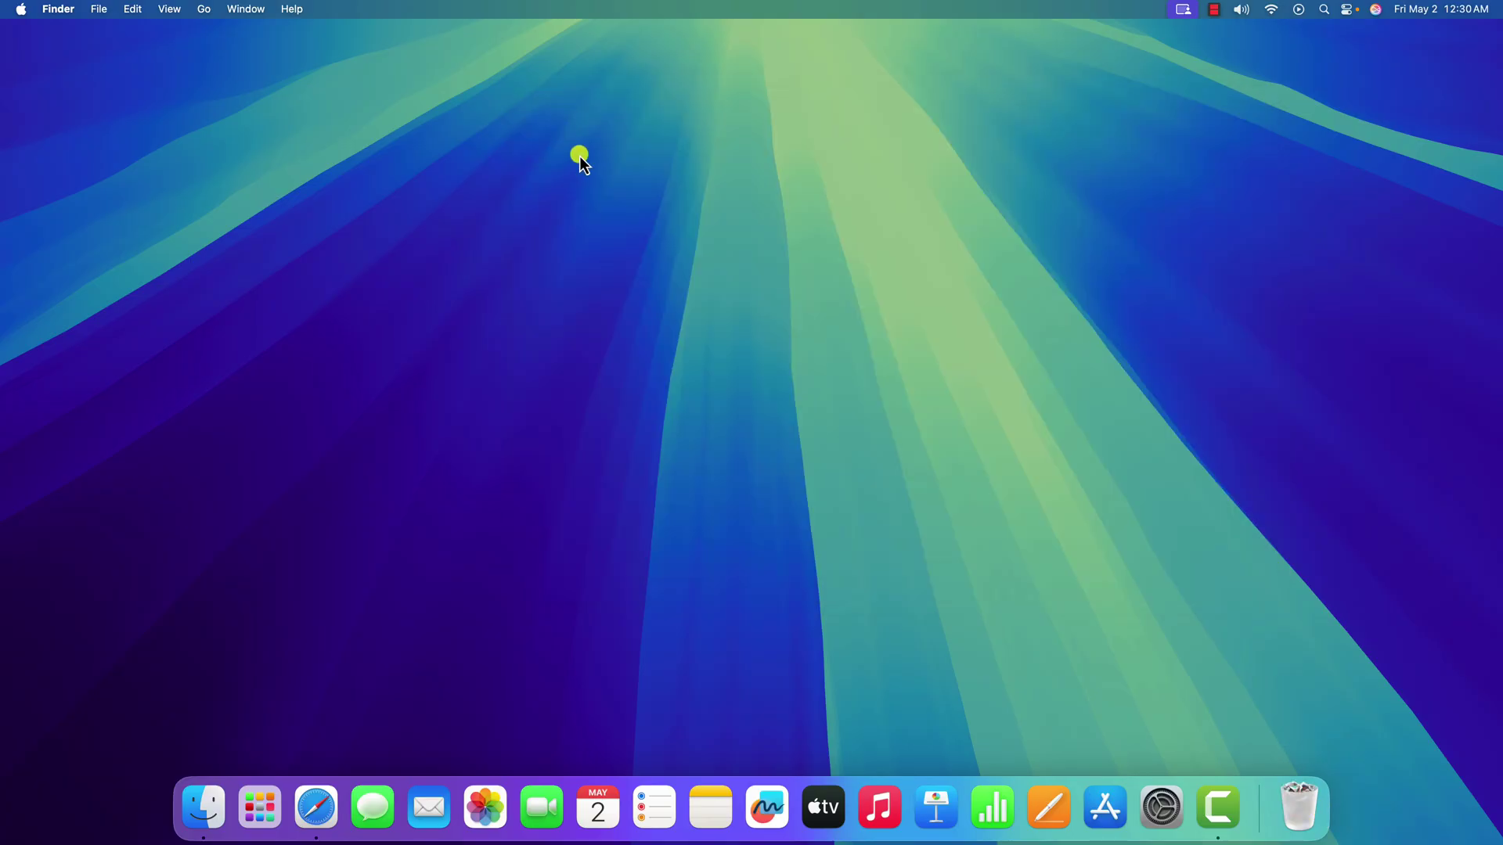
# Delete VLC immediately from the Trash and minimize the empty Trash window.
pyautogui.click(1295, 808)
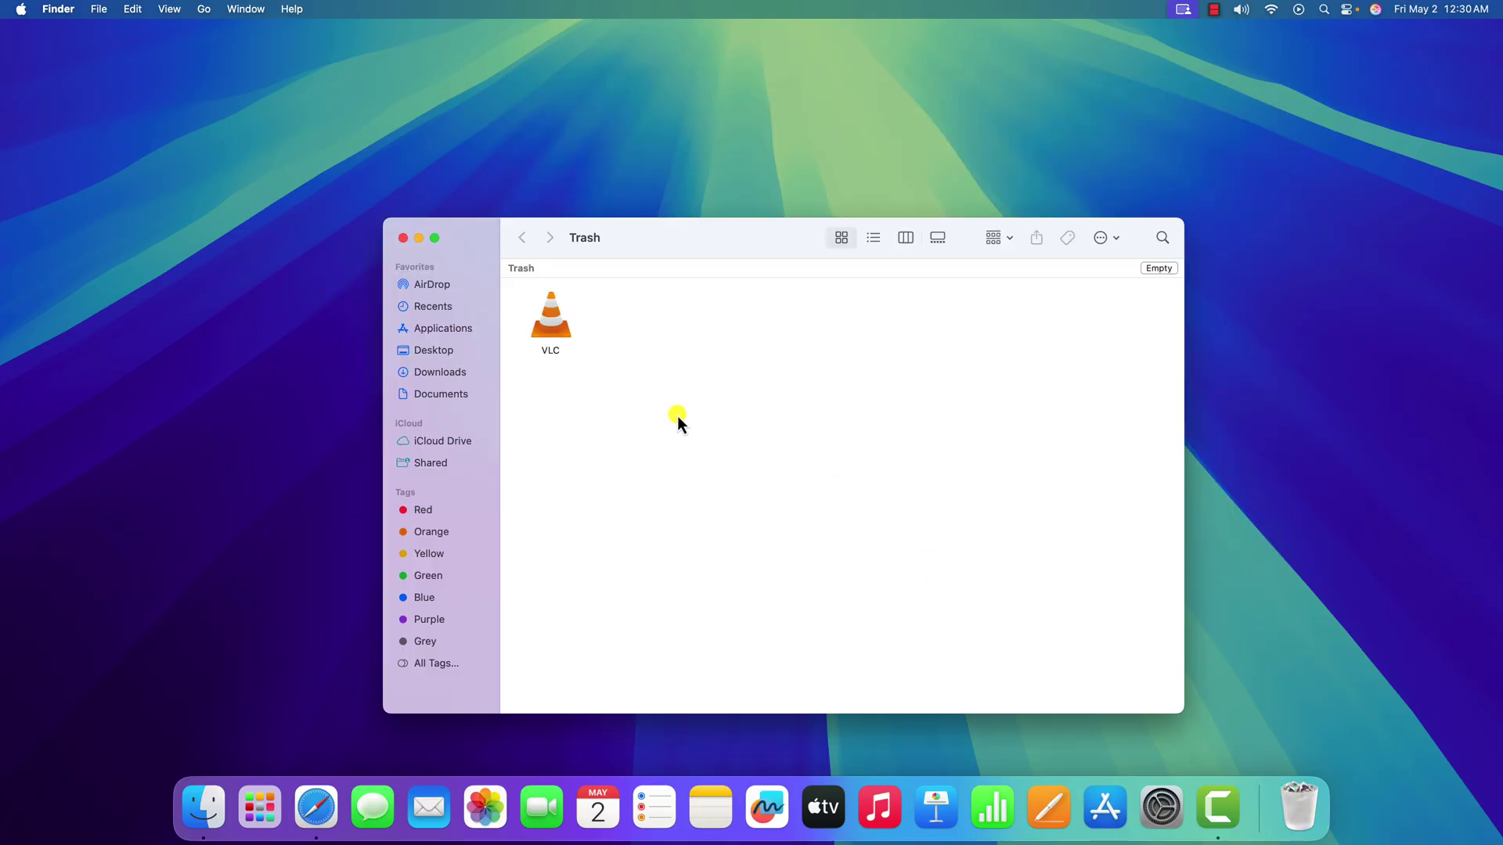
pyautogui.click(548, 324)
pyautogui.rightClick(546, 325)
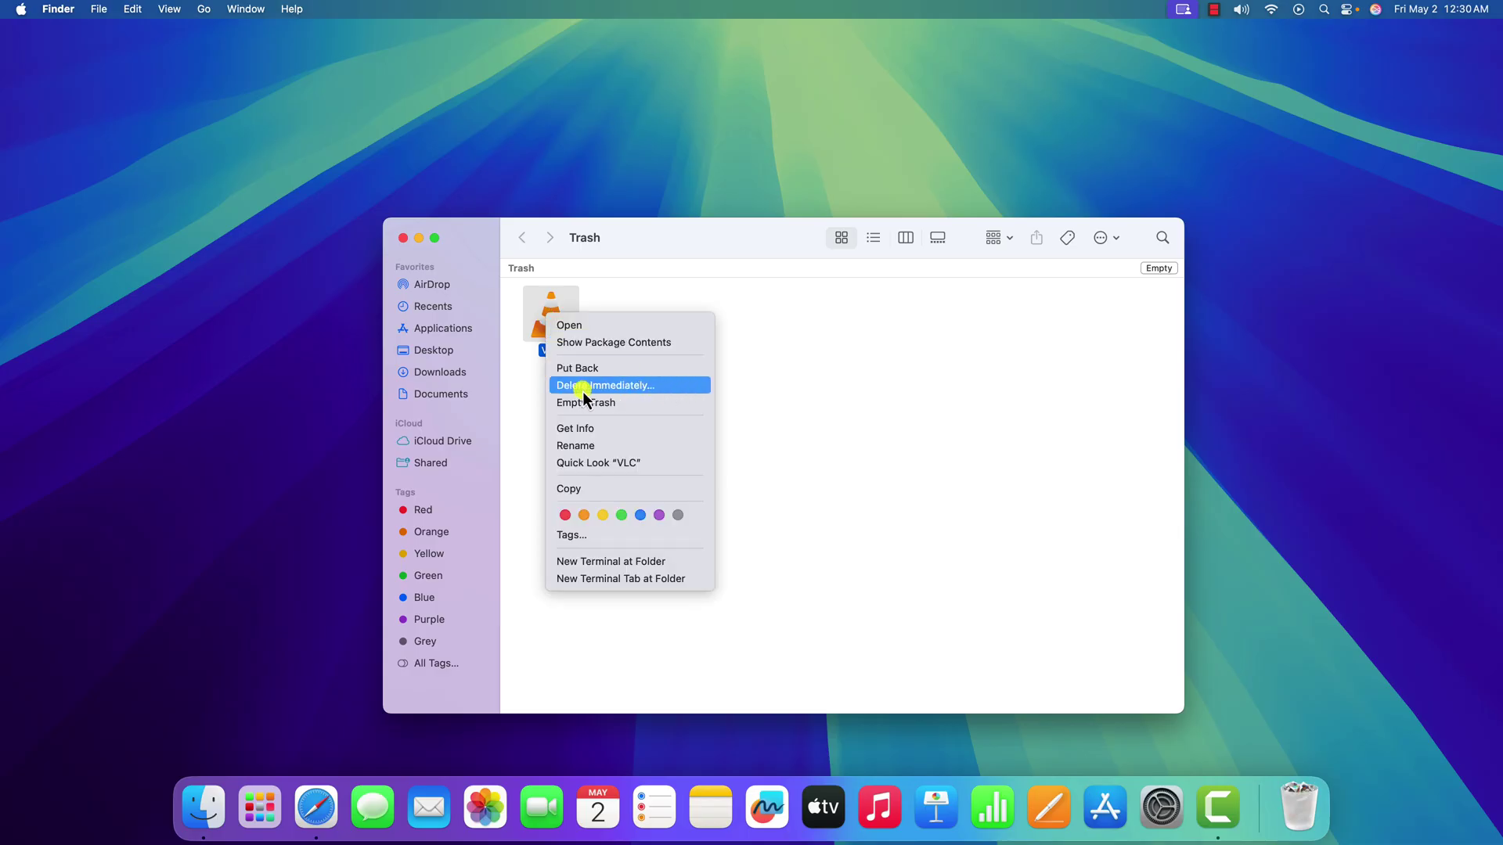
pyautogui.click(677, 392)
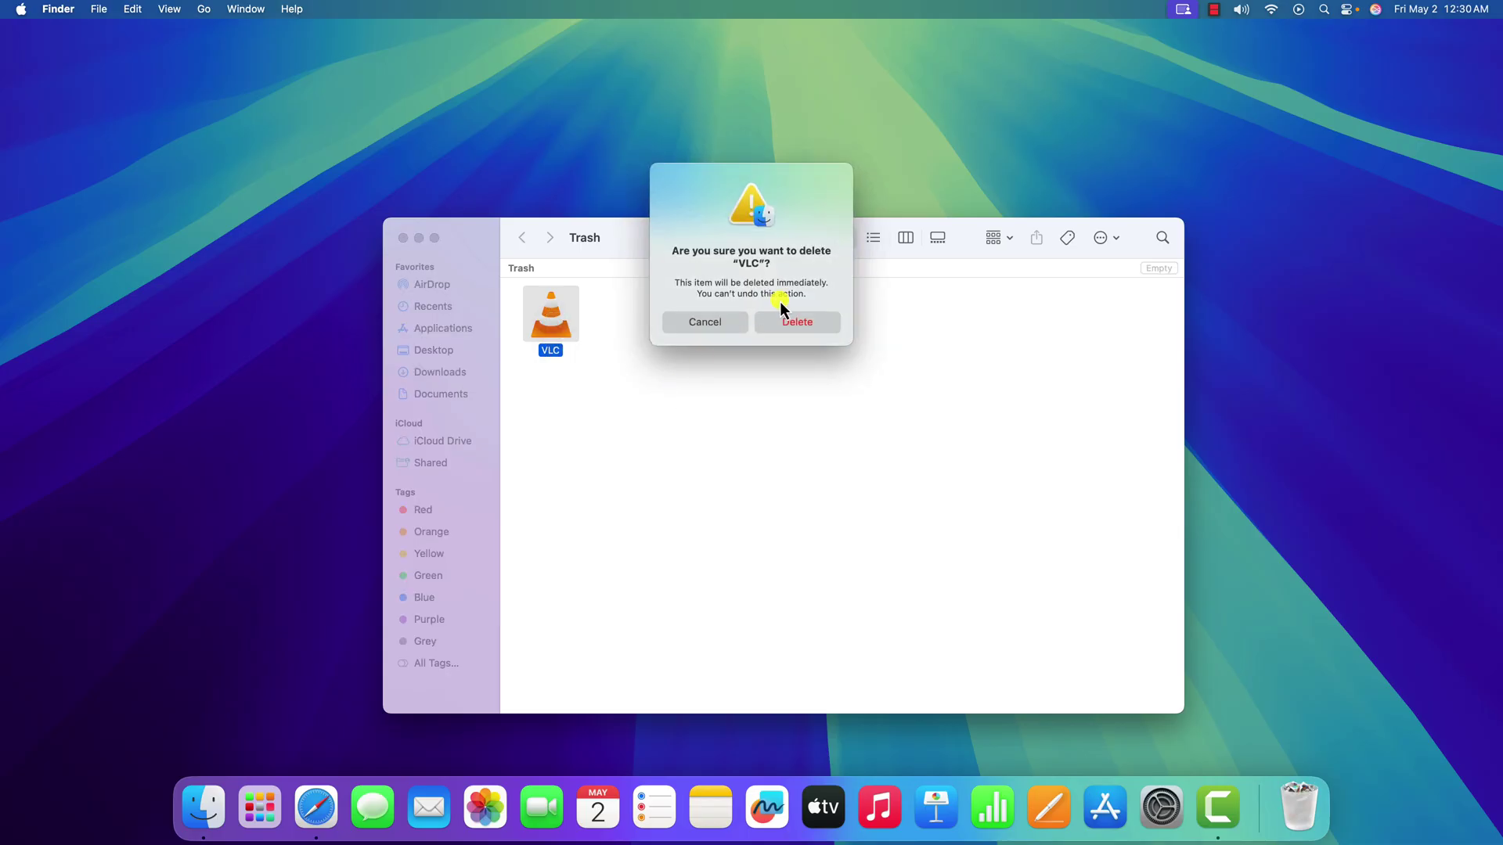
pyautogui.click(804, 324)
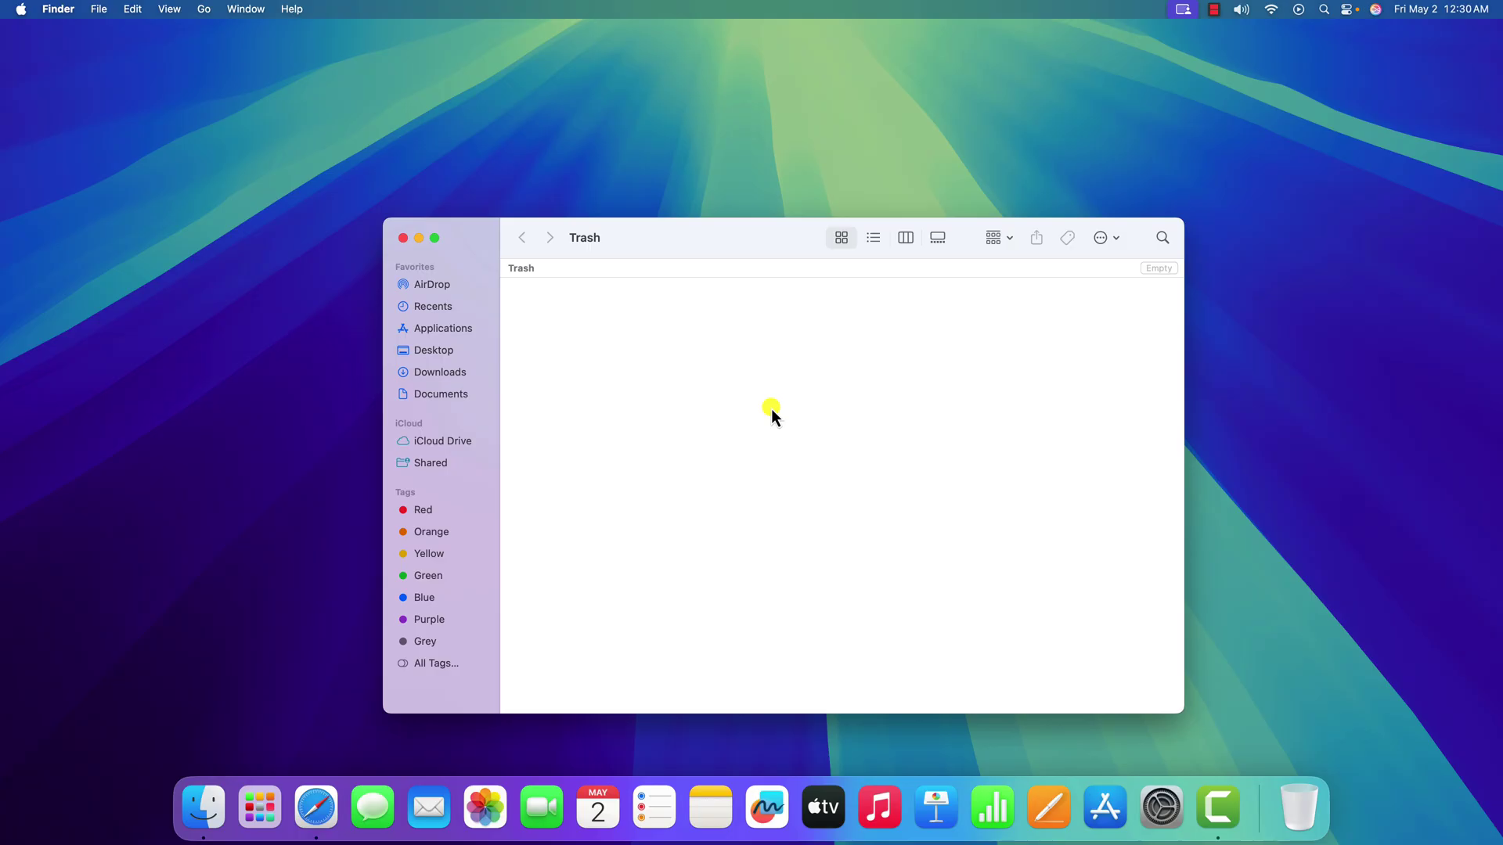
pyautogui.click(418, 238)
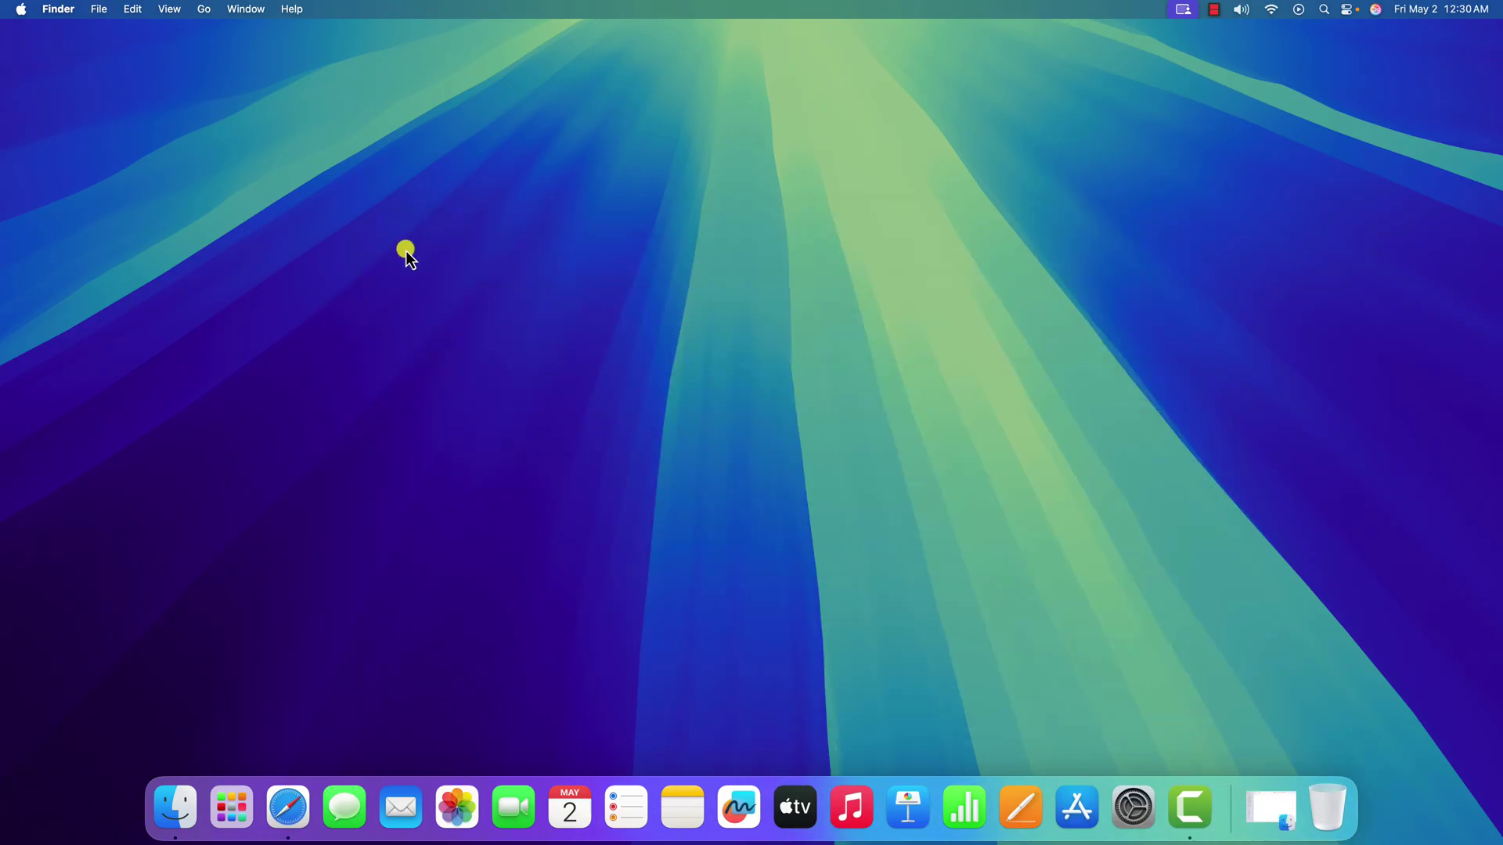
# Download vlc-3.0.21-intel64.dmg from videolan.org in Safari and open the disk image.
pyautogui.click(288, 807)
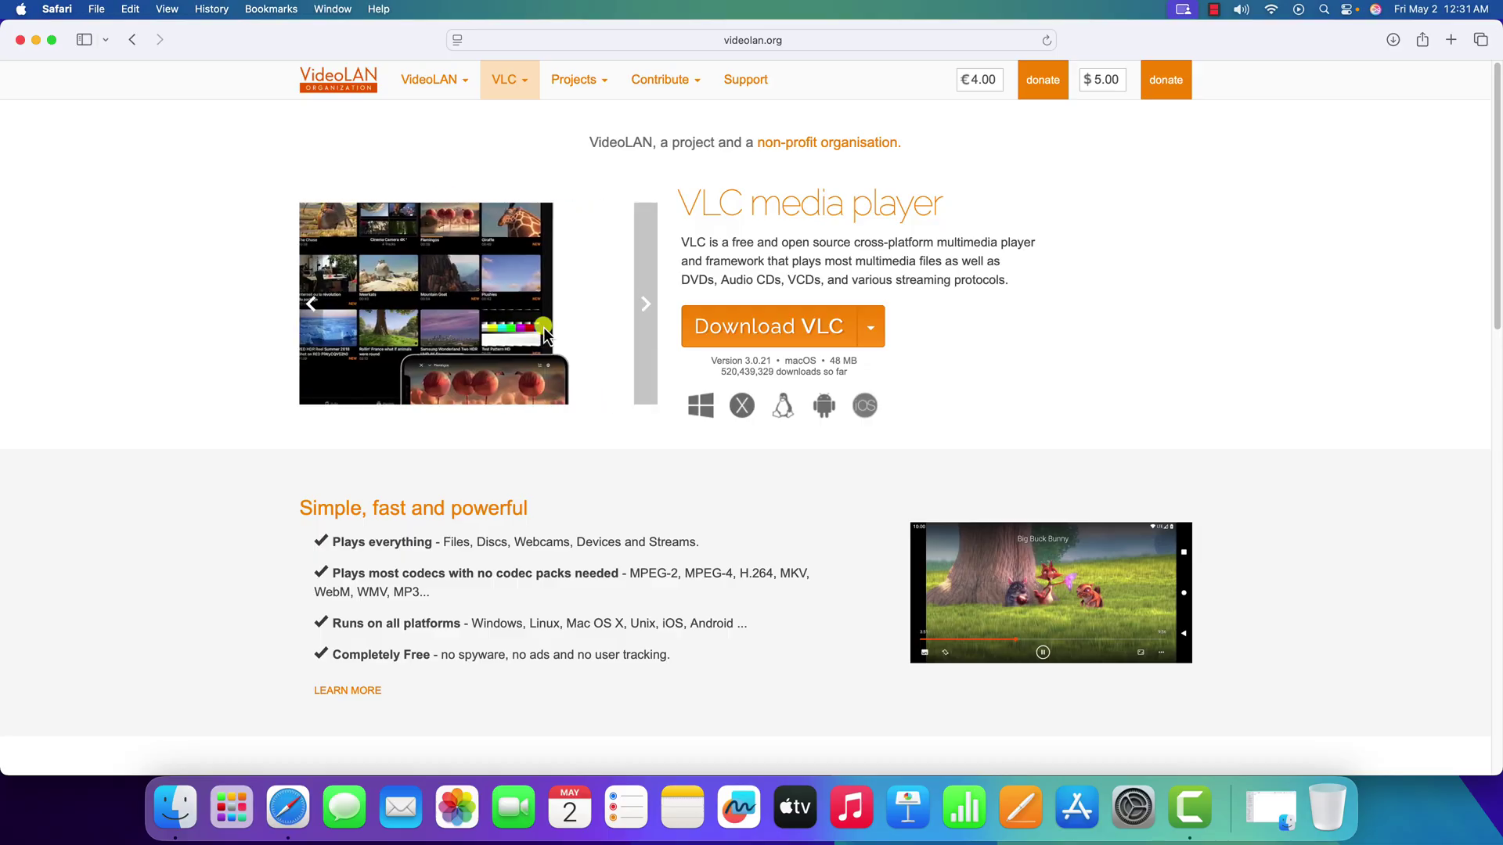
pyautogui.click(824, 336)
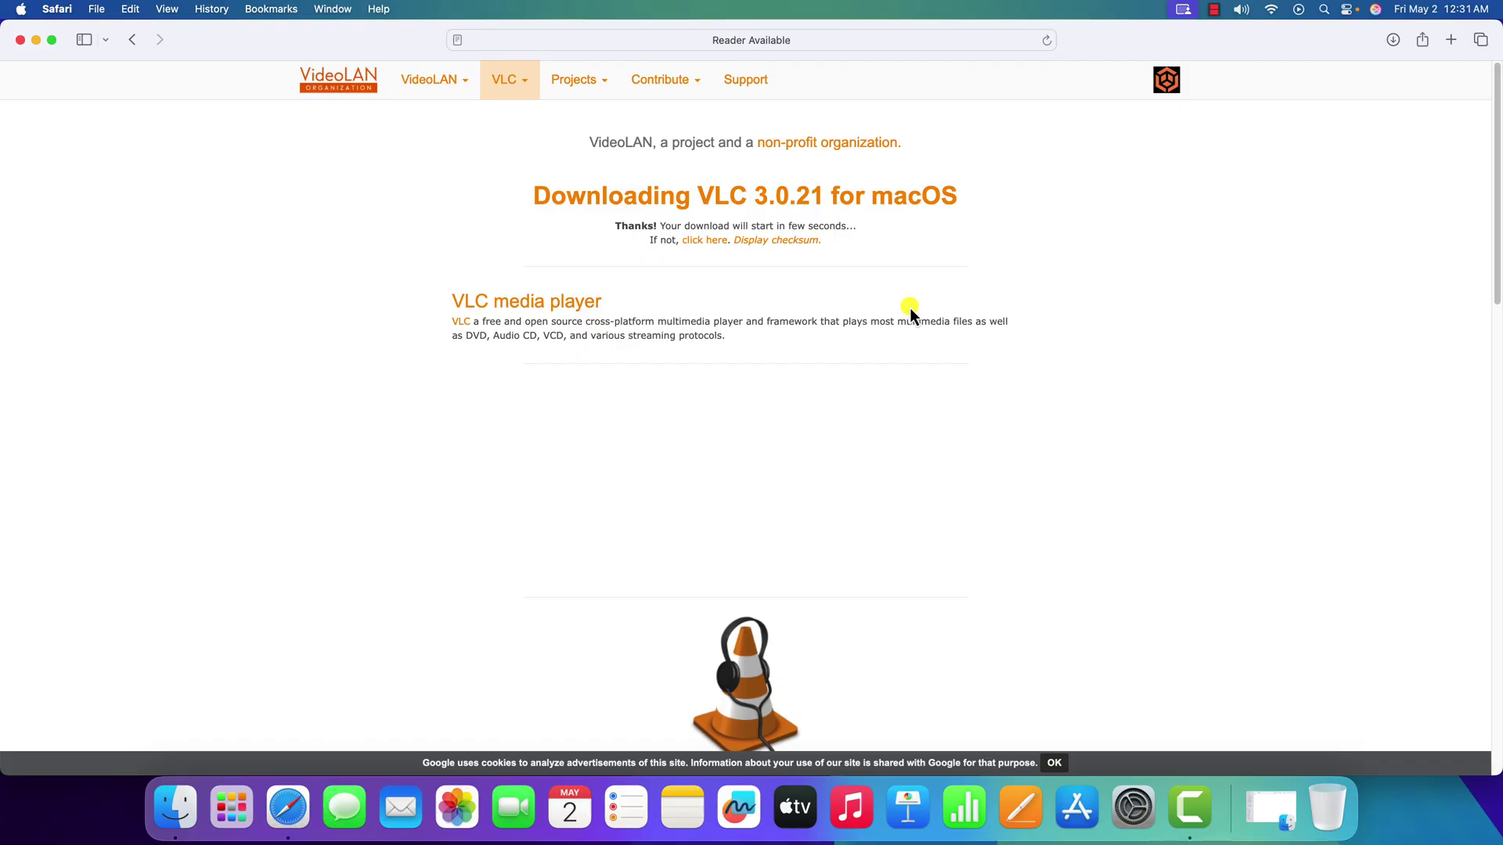
pyautogui.click(1394, 43)
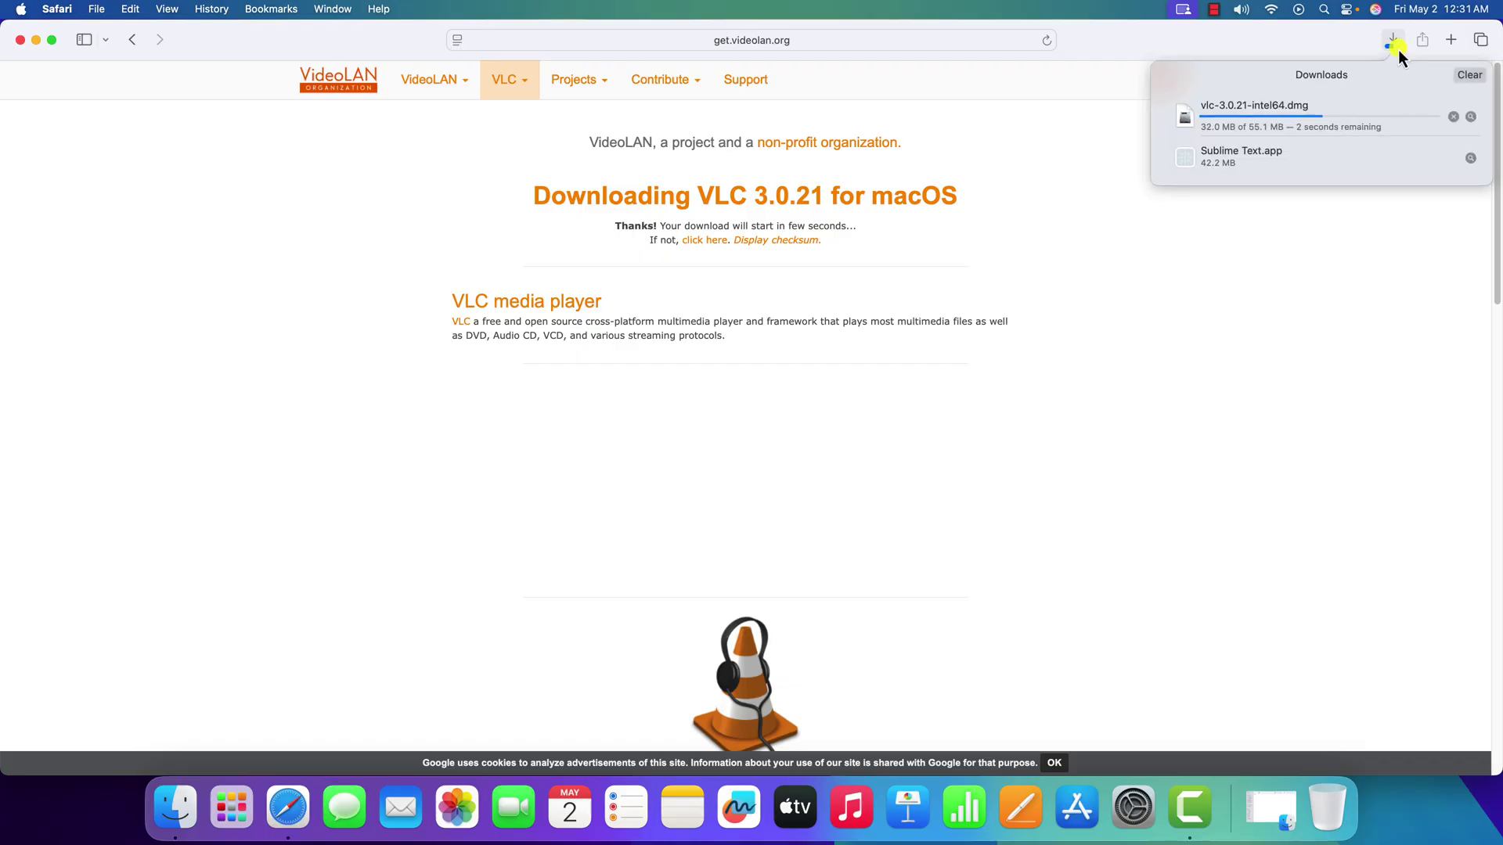
pyautogui.click(1342, 123)
pyautogui.doubleClick(1342, 123)
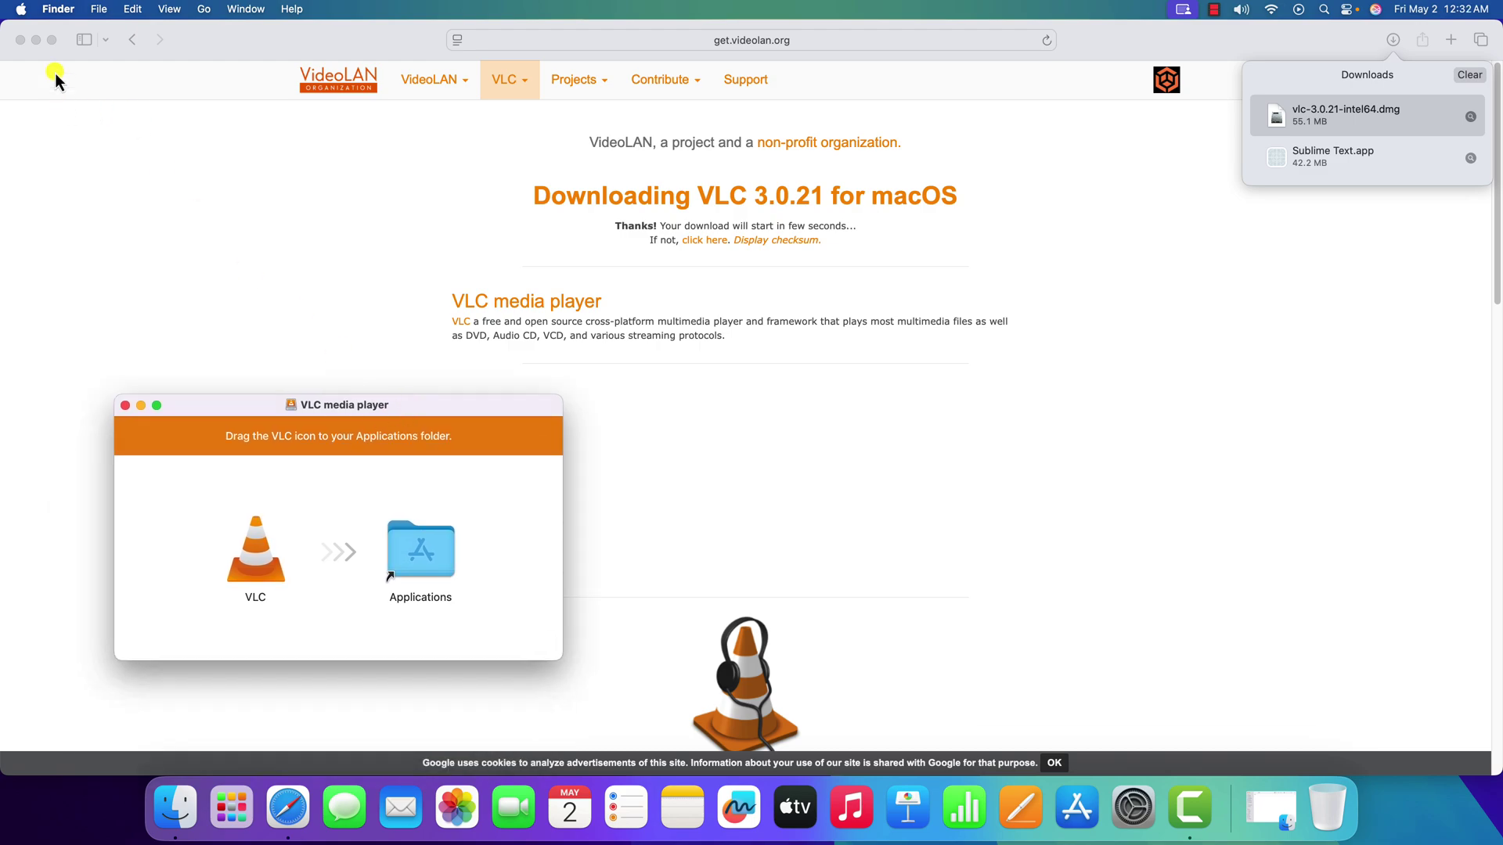
# Minimize Safari, copy VLC into Applications, close the disk window, and eject the VLC volume.
pyautogui.click(36, 39)
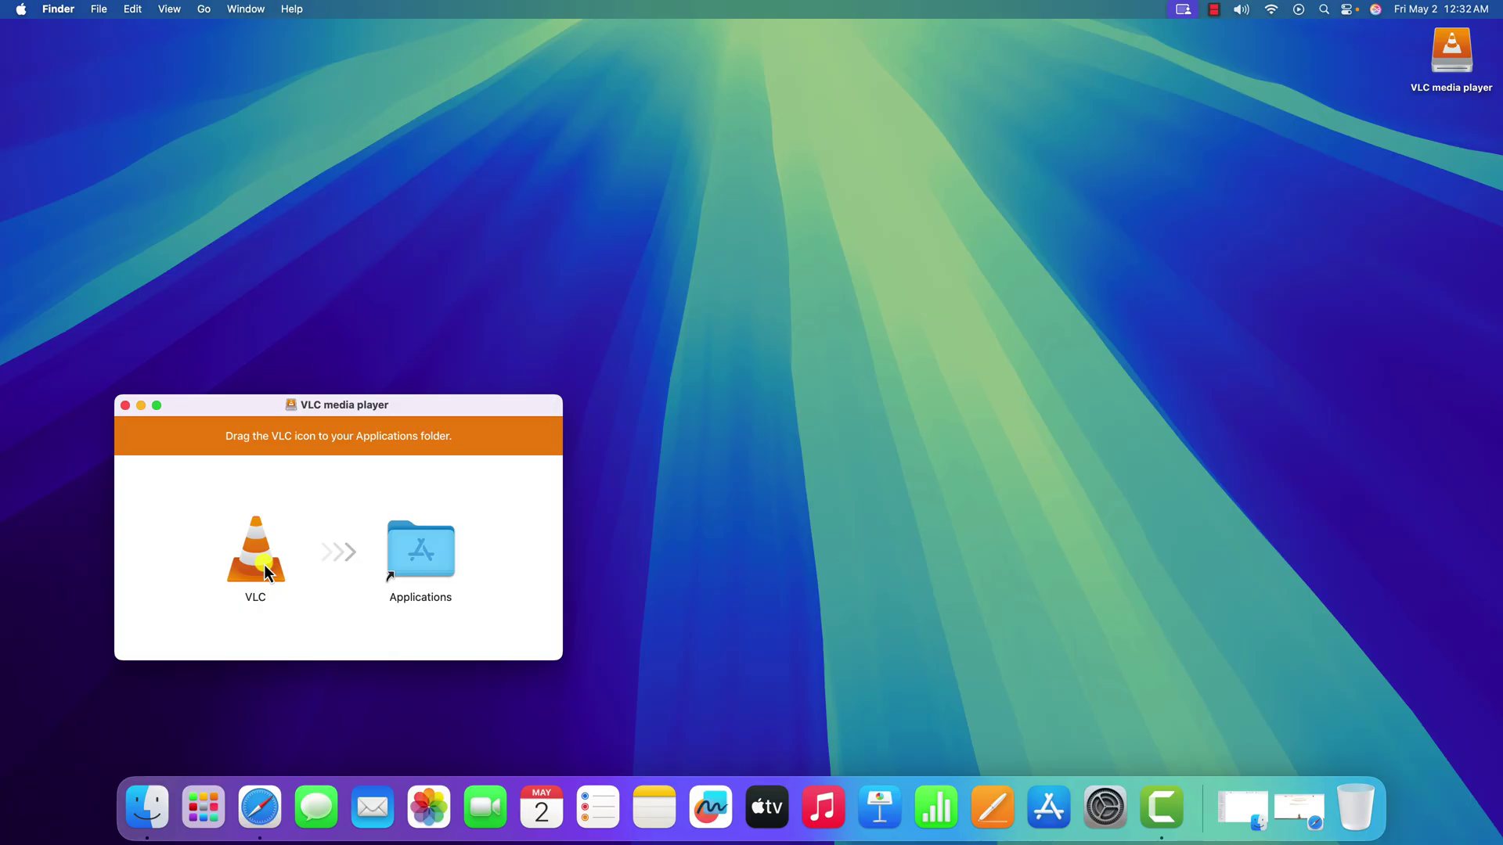
pyautogui.moveTo(265, 566); pyautogui.dragTo(421, 566)
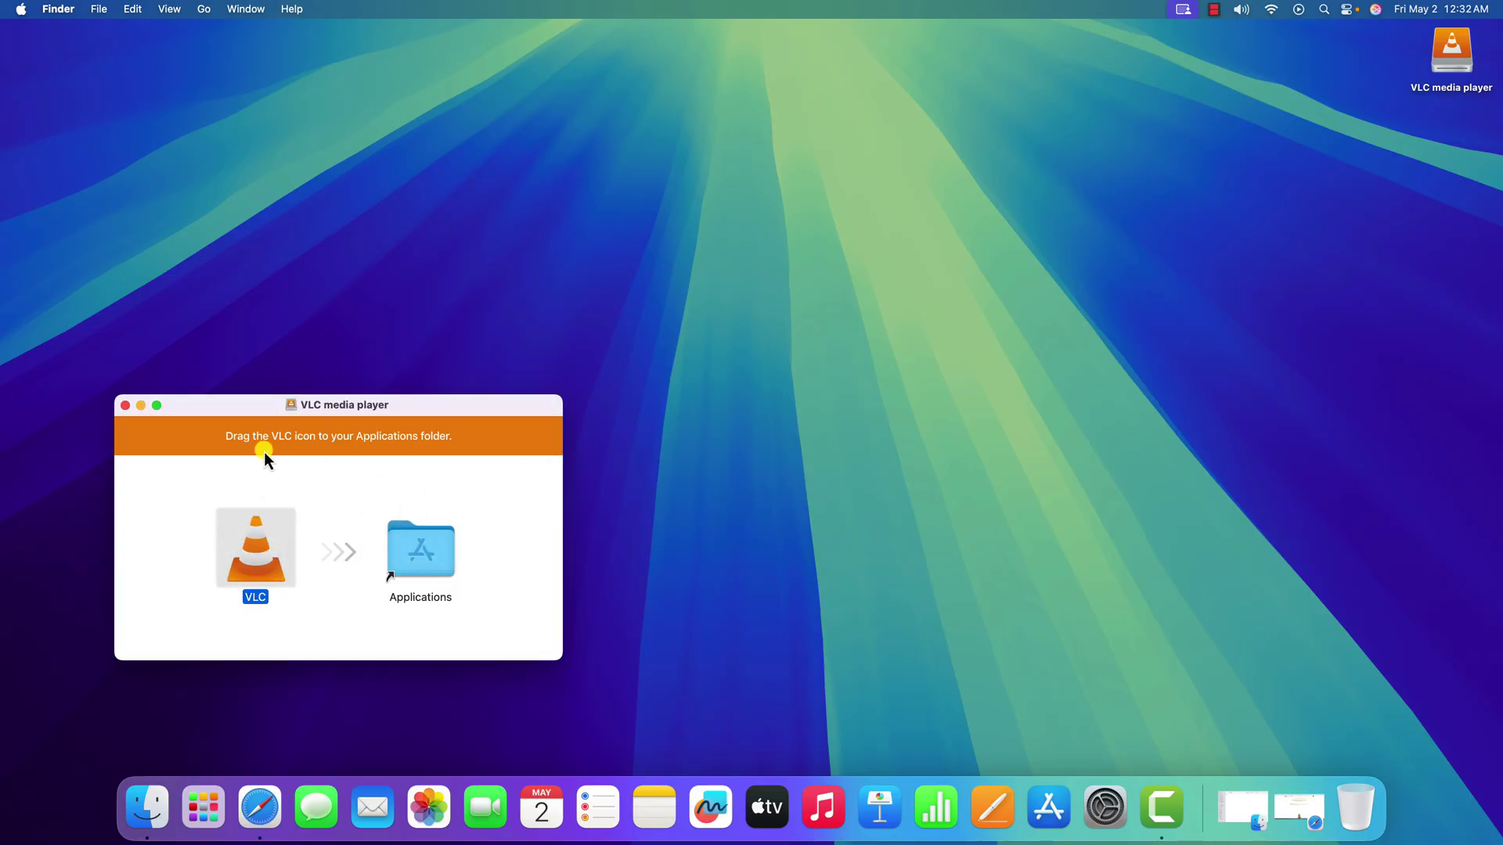
pyautogui.click(125, 405)
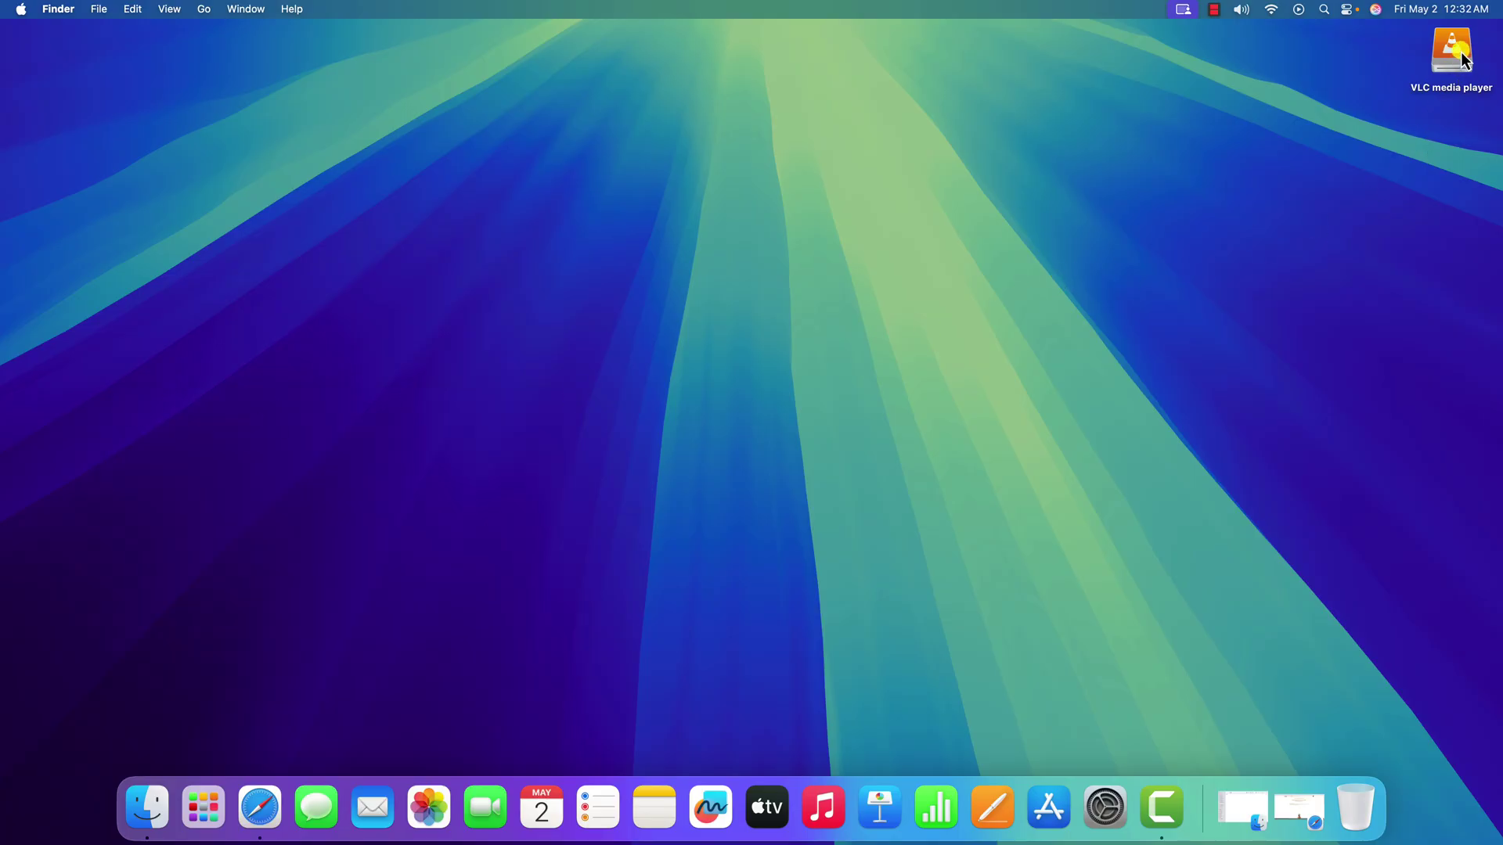
pyautogui.moveTo(1462, 59); pyautogui.dragTo(1369, 822)
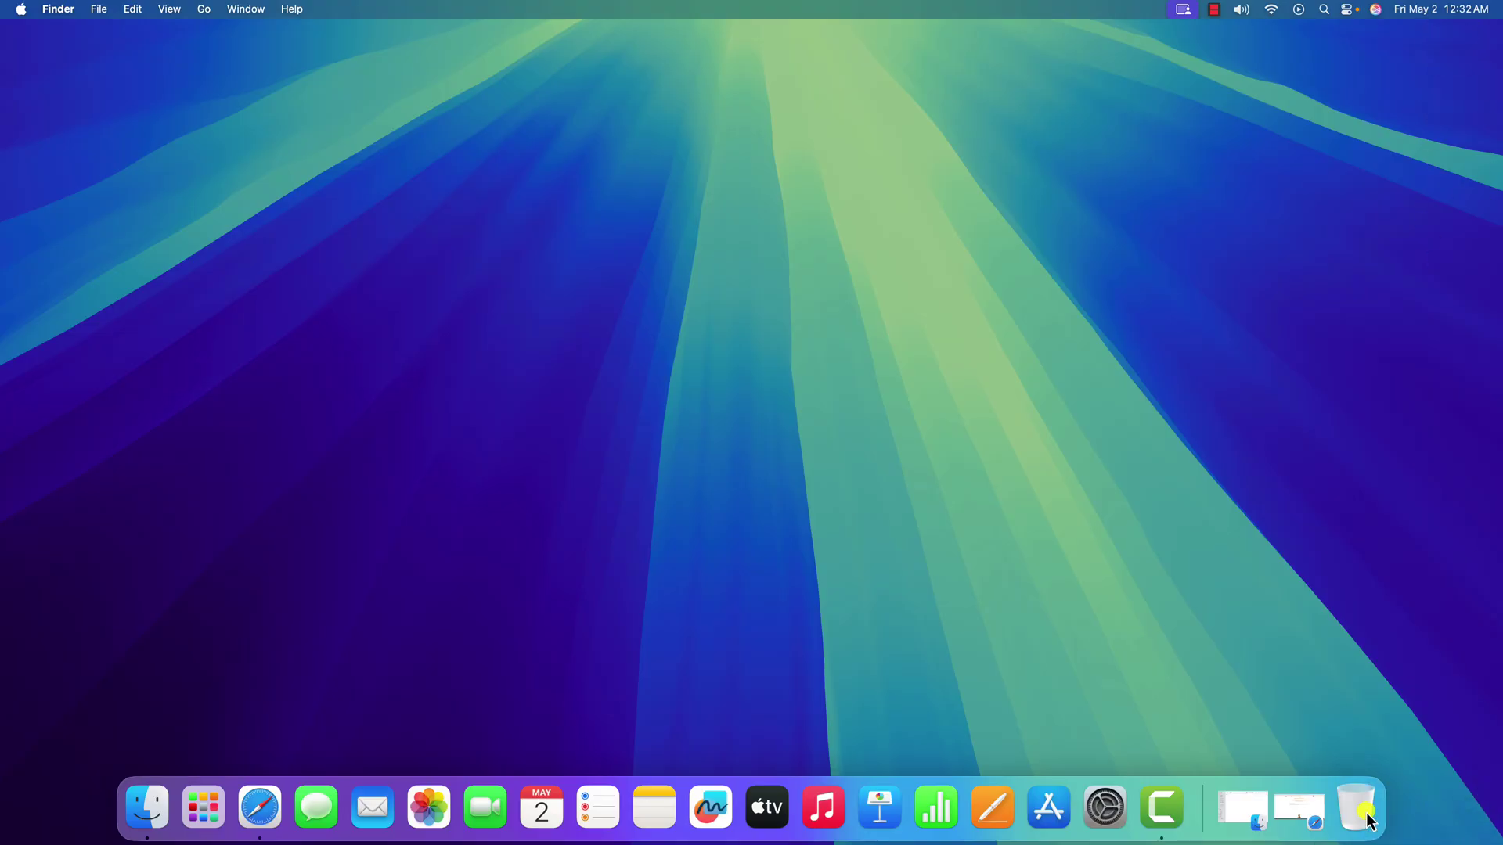
# Launch the reinstalled VLC from Launchpad, allow it to open, enable update checks, then minimize it.
pyautogui.click(197, 814)
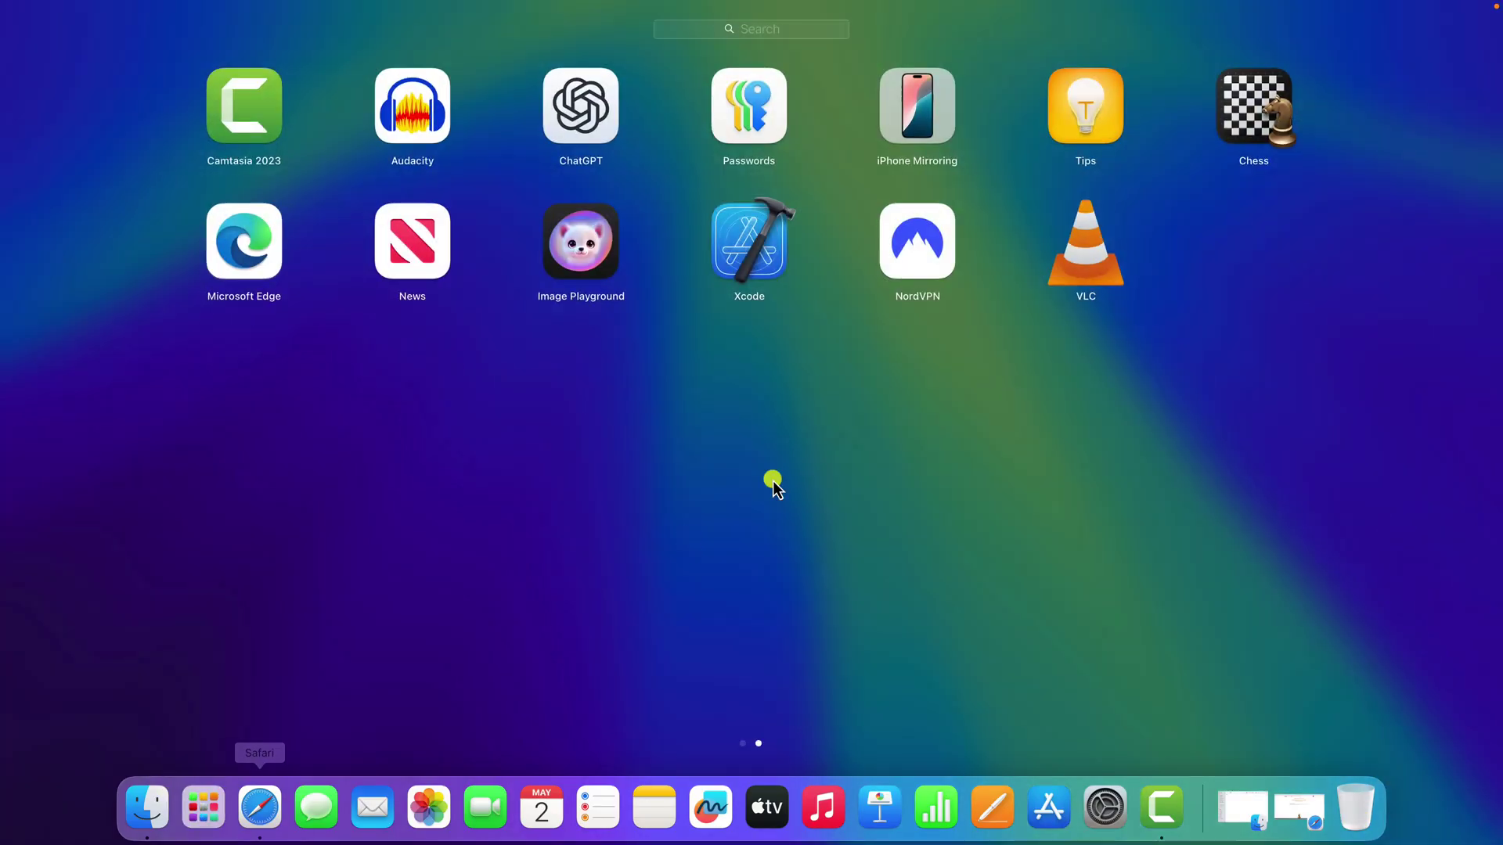
pyautogui.click(1084, 268)
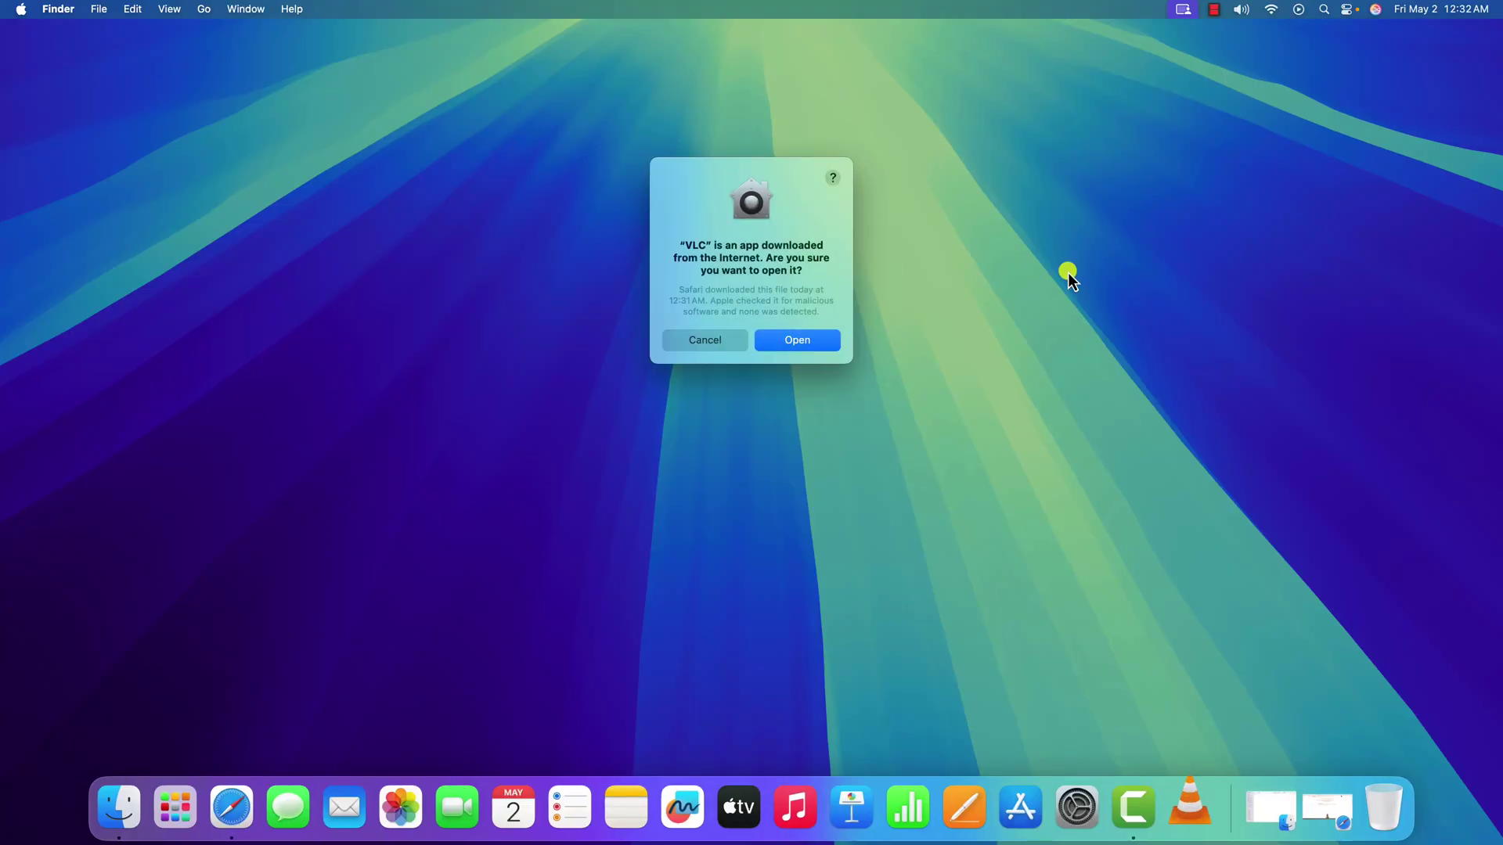
pyautogui.click(818, 342)
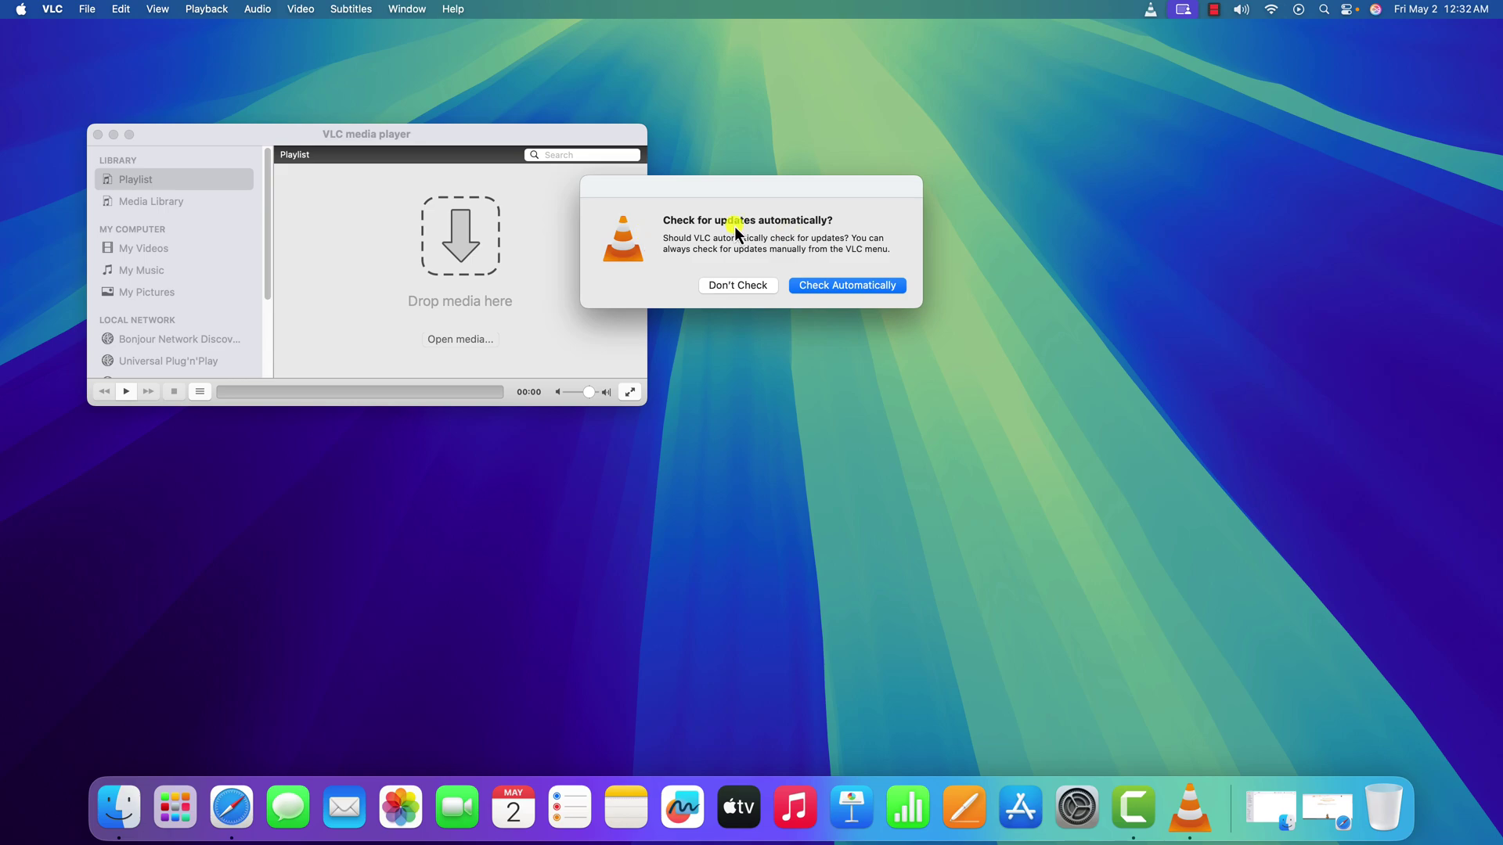
pyautogui.click(878, 291)
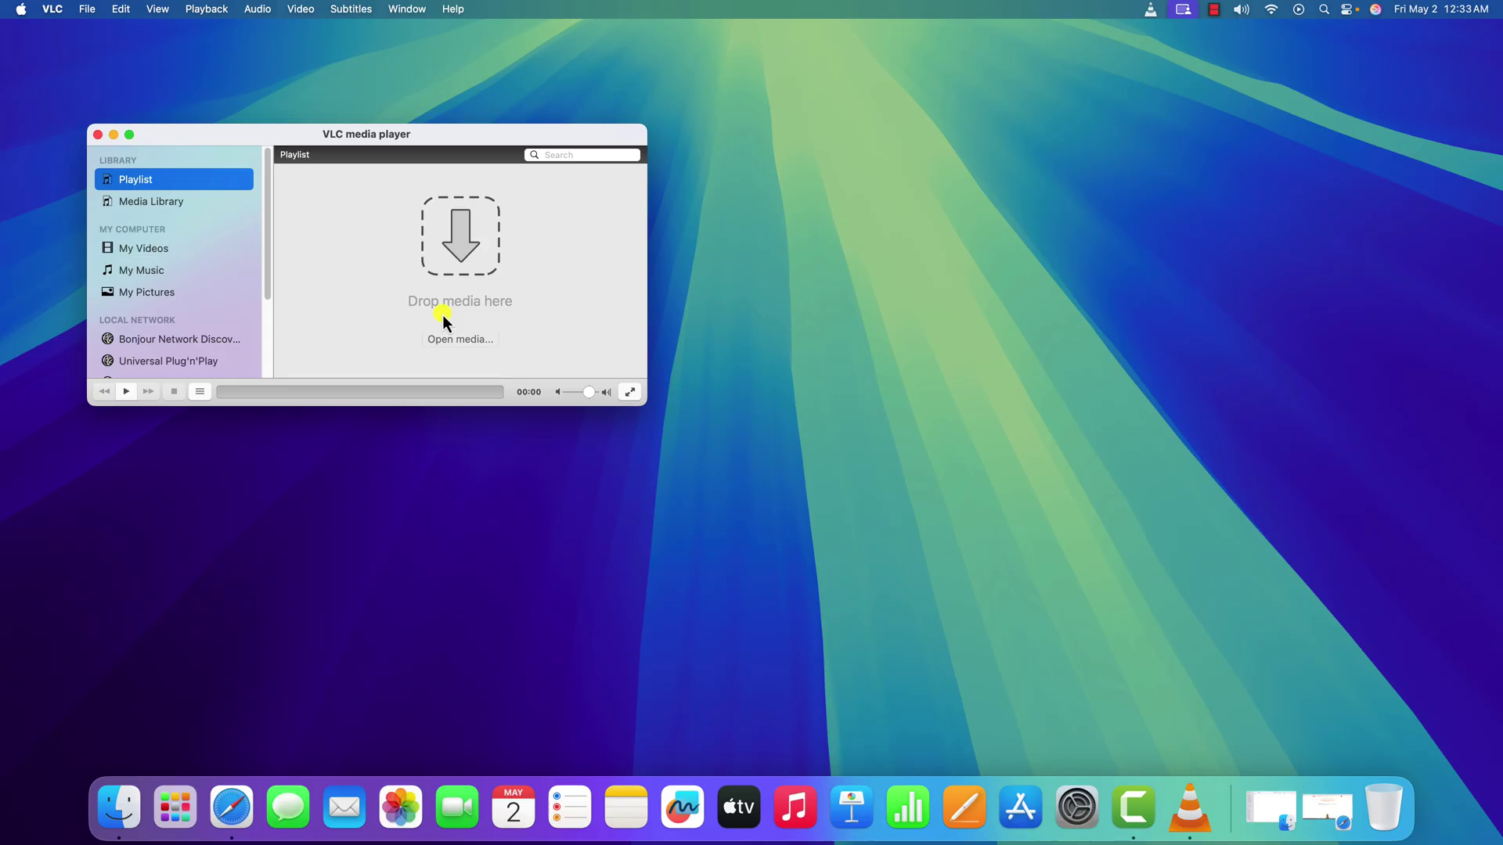
pyautogui.click(114, 135)
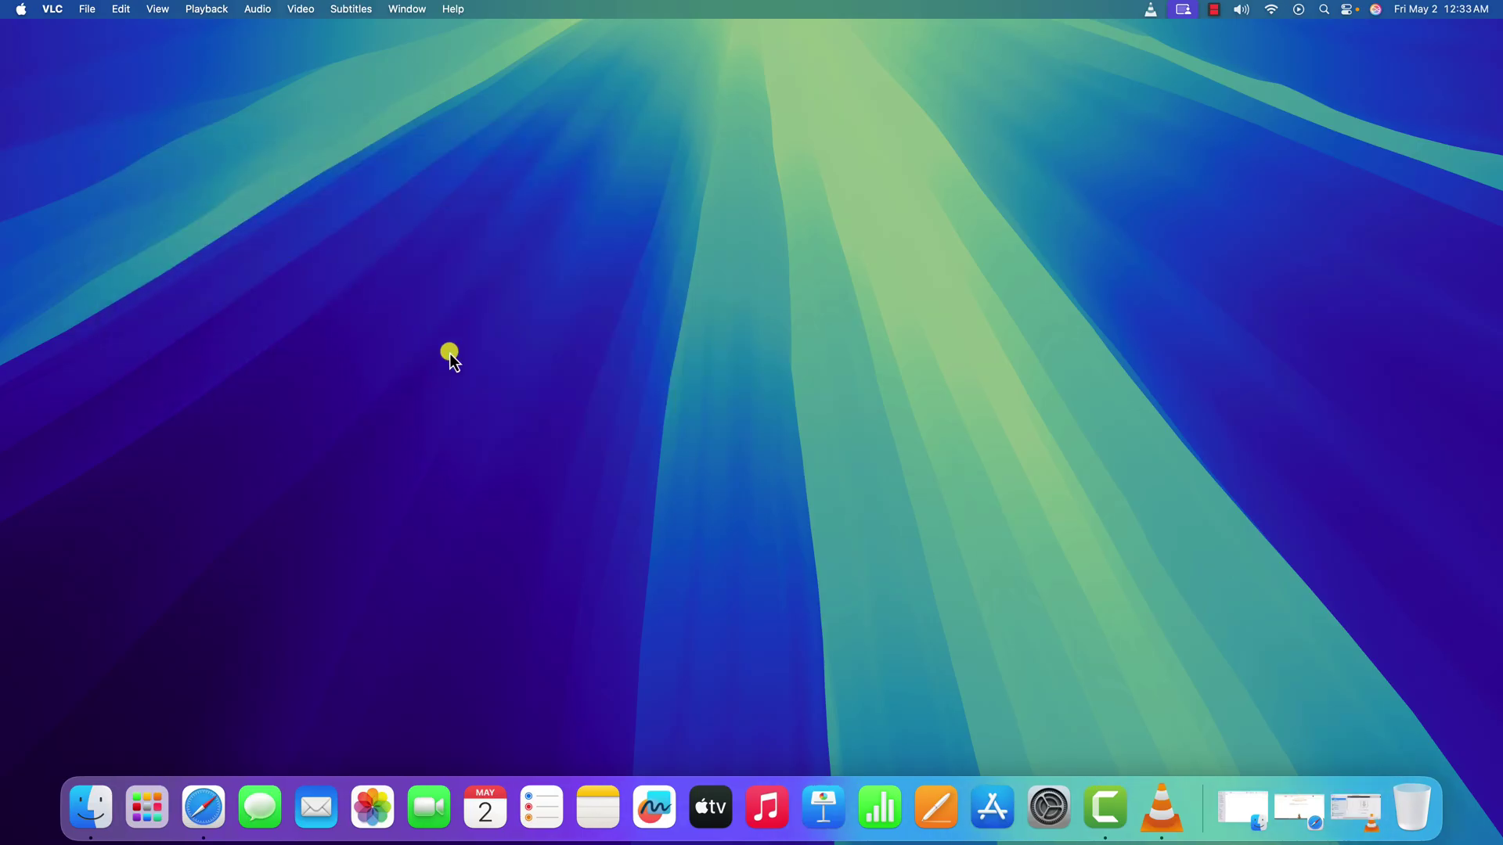